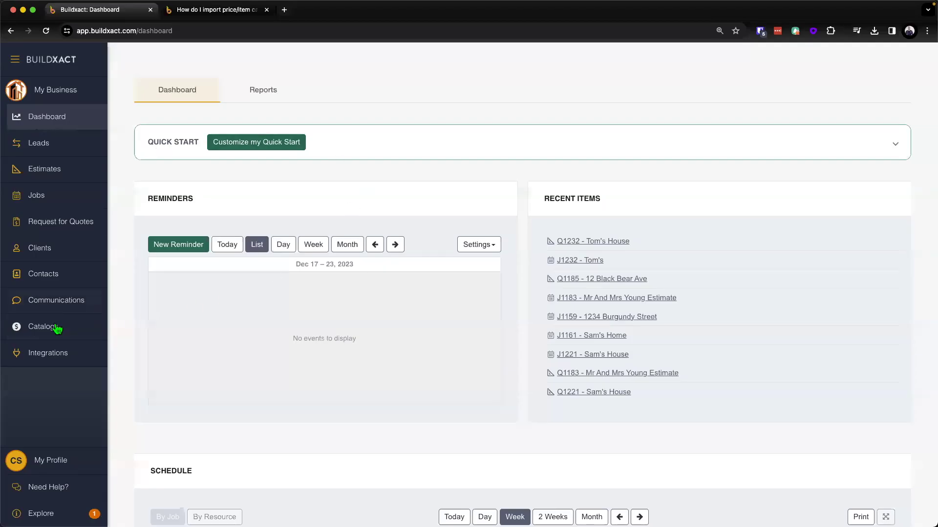
# Open the Catalogs list, which shows three item catalogs and two assembly catalogs
pyautogui.click(59, 328)
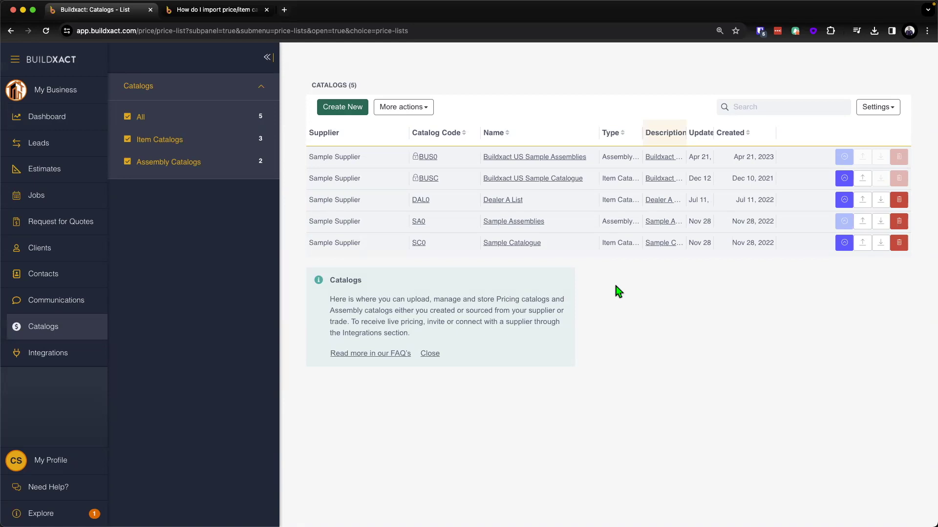
# Start a new catalog and highlight the 'Assembly Catalog' label text
pyautogui.click(336, 108)
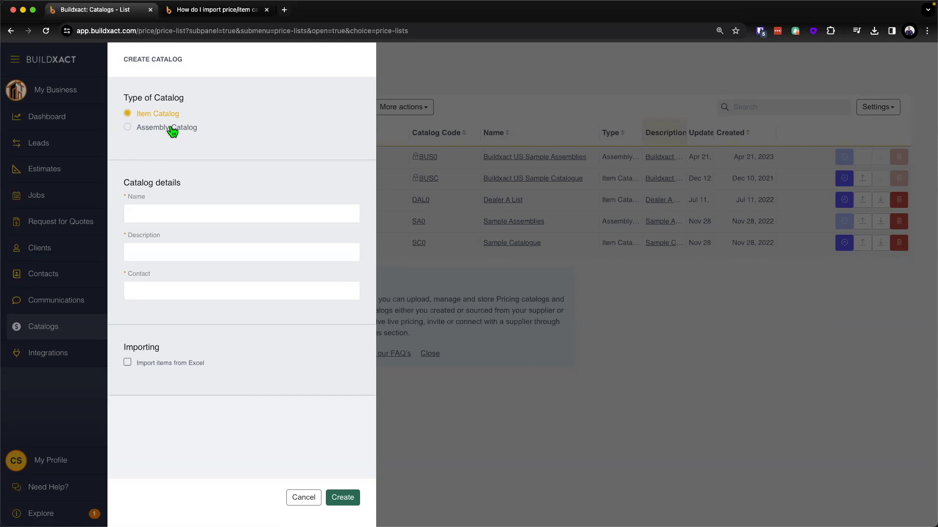
pyautogui.doubleClick(138, 128)
pyautogui.moveTo(181, 131); pyautogui.dragTo(203, 131)
# Switch to the 'How do I import price/item catalogs from Excel?' article and highlight its title
pyautogui.click(204, 10)
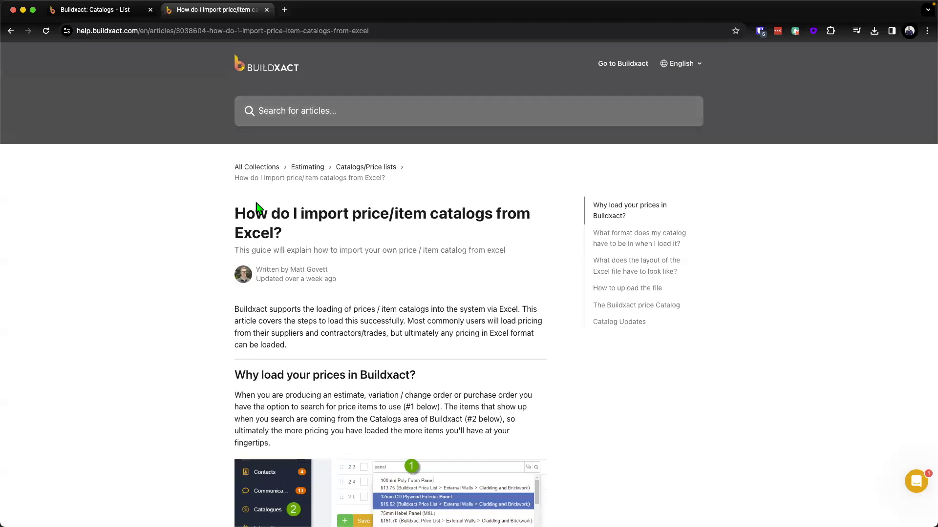
pyautogui.moveTo(233, 204); pyautogui.dragTo(323, 230)
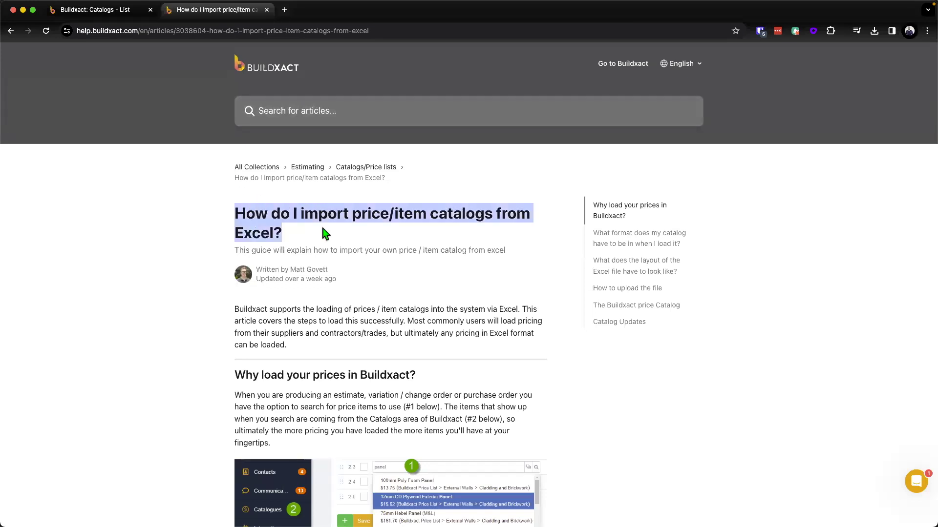
pyautogui.click(325, 234)
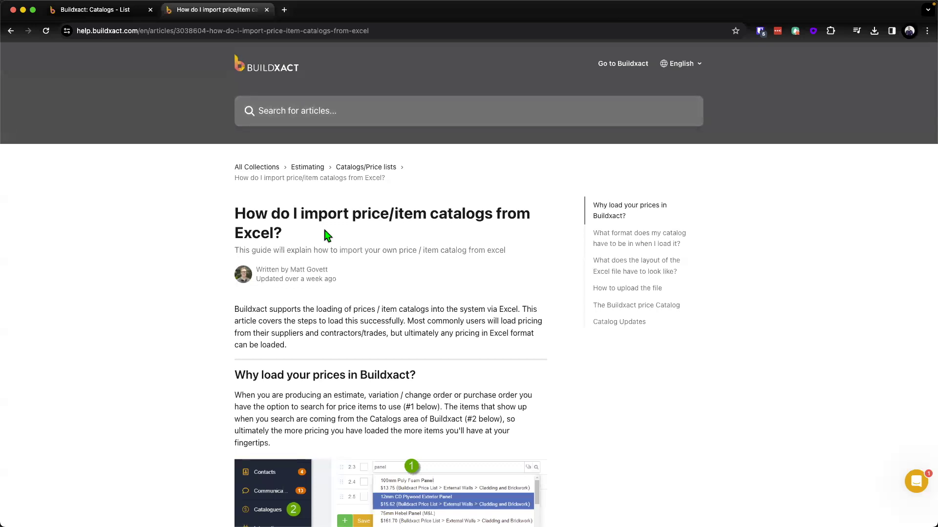
# Read through the article's sections, then return to the Buildxact Create Catalog form
pyautogui.scroll(-5, 326, 235)
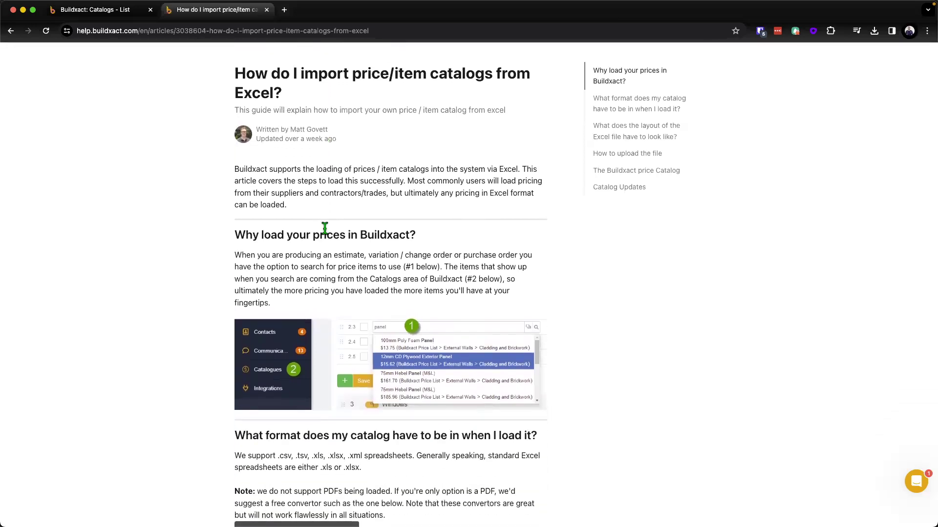
pyautogui.scroll(-1, 325, 229)
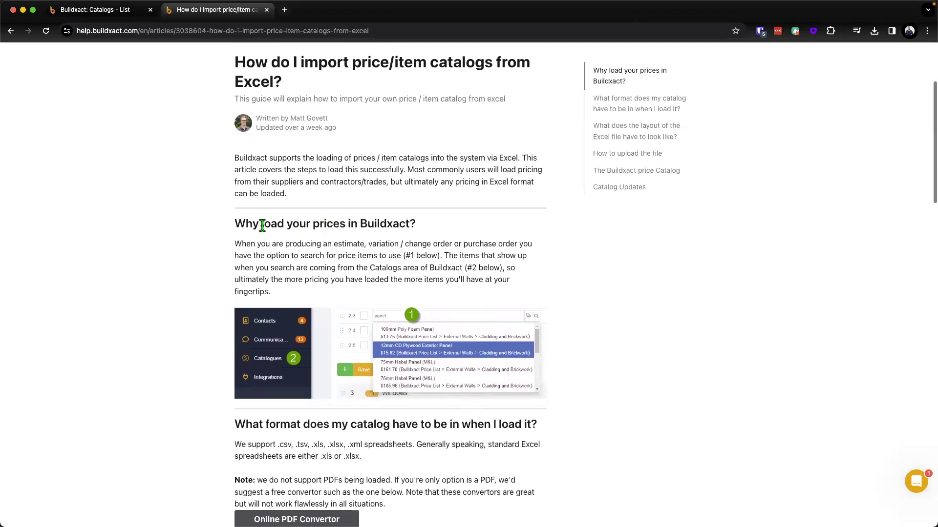
pyautogui.moveTo(245, 224); pyautogui.dragTo(406, 225)
pyautogui.scroll(-6, 407, 230)
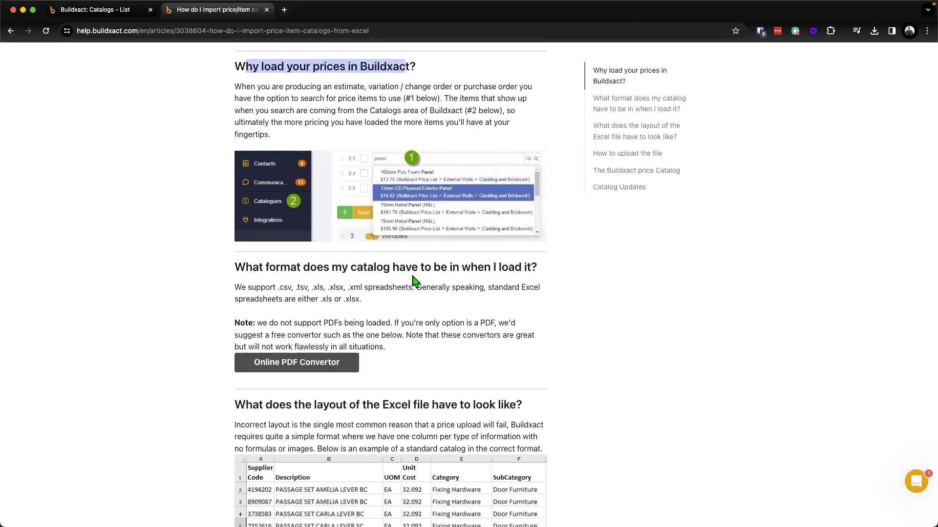
pyautogui.scroll(-15, 559, 408)
pyautogui.scroll(-3, 537, 391)
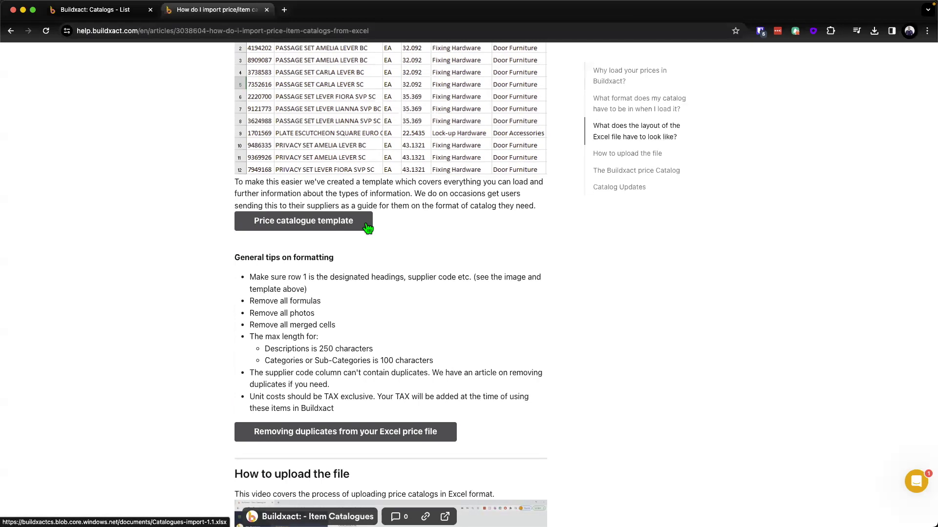
pyautogui.scroll(-2, 367, 228)
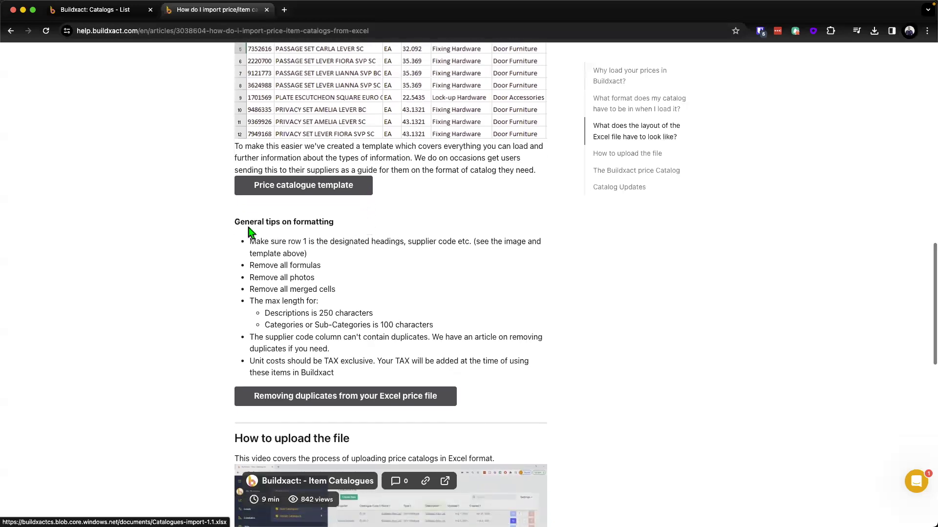
pyautogui.scroll(-9, 731, 350)
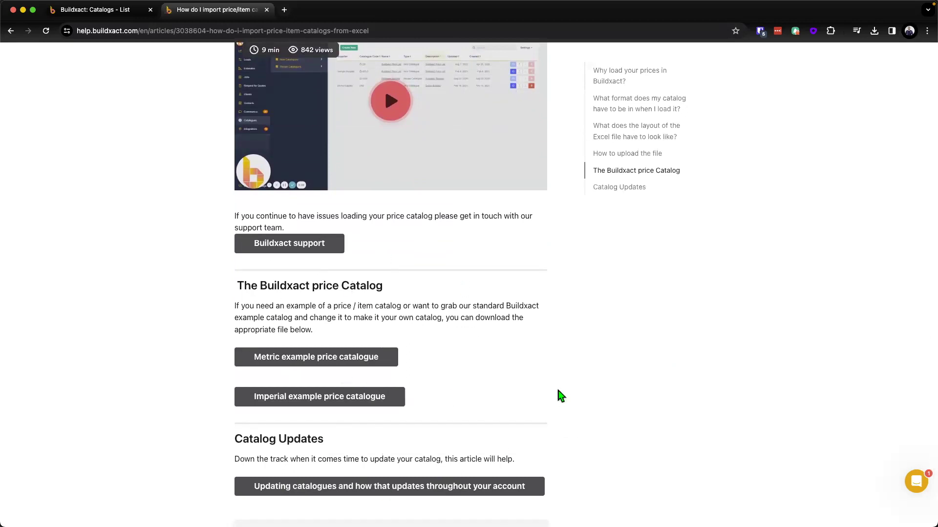
pyautogui.click(101, 12)
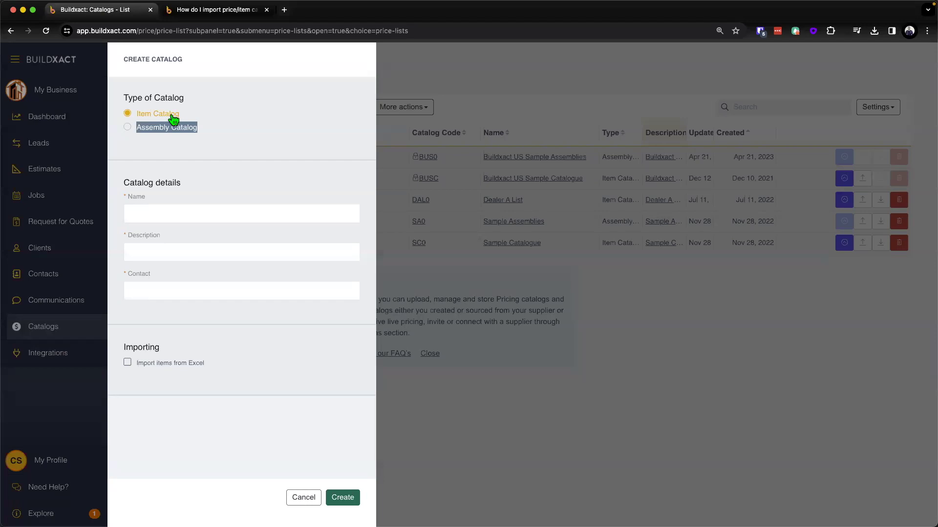
# Enter 'Dealer B List' as the catalog name and 'Hardware and other items' as its description
pyautogui.click(155, 208)
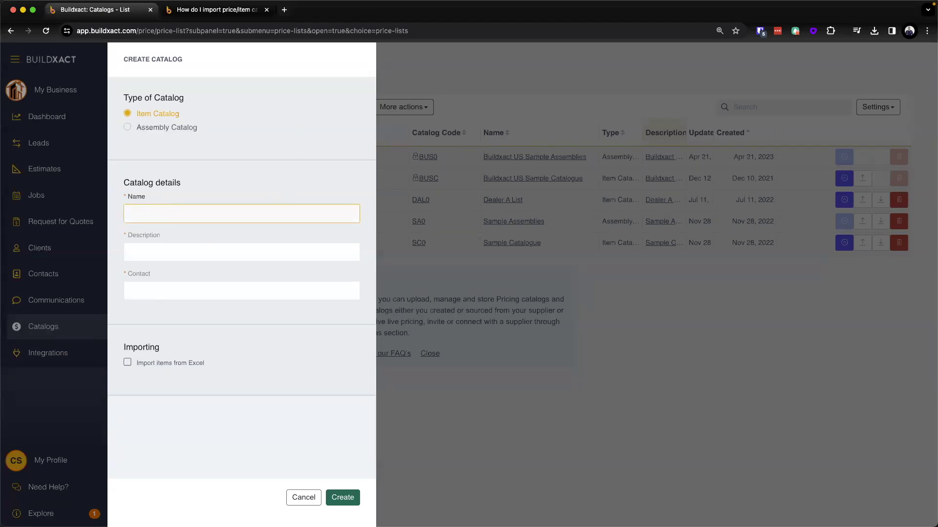
pyautogui.write('Dealer B List')
pyautogui.press('Tab')
pyautogui.write('H')
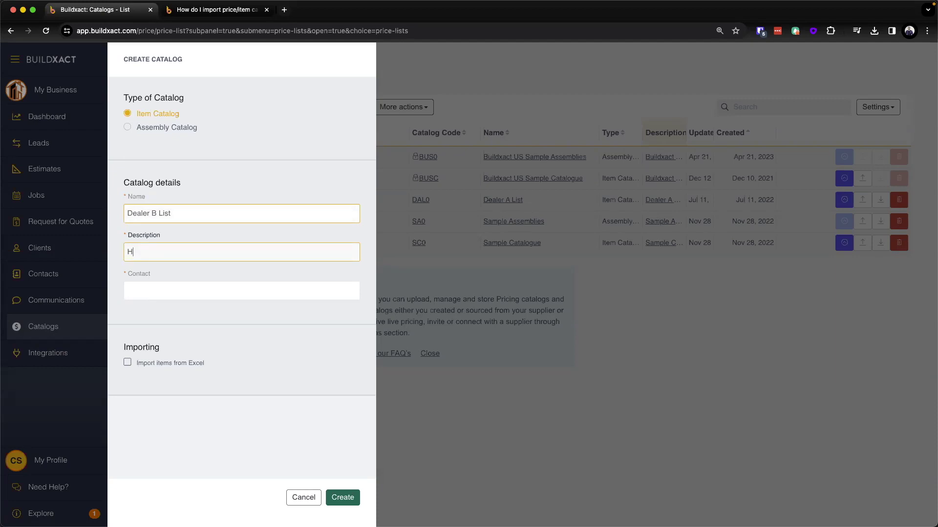
pyautogui.write('ardware and other items')
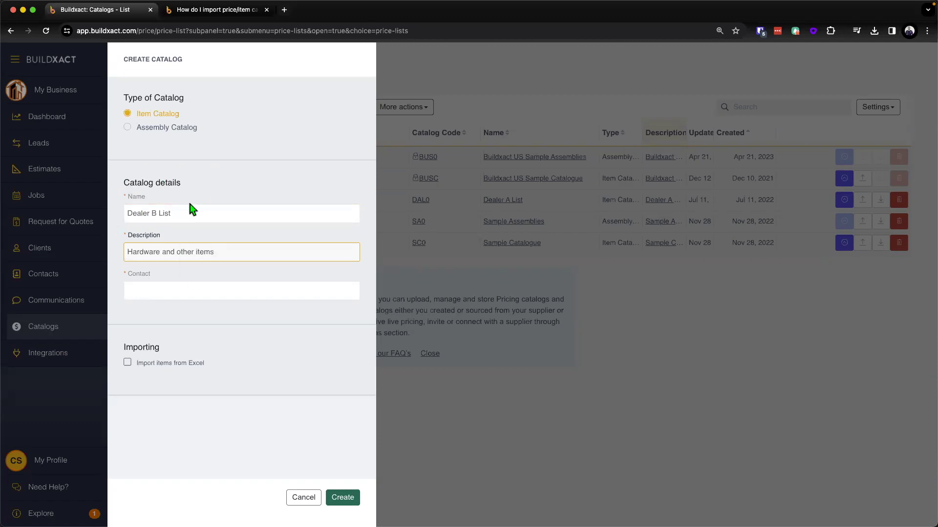
pyautogui.click(146, 211)
# Choose Sample Supplier from the catalog's Contact dropdown
pyautogui.click(147, 288)
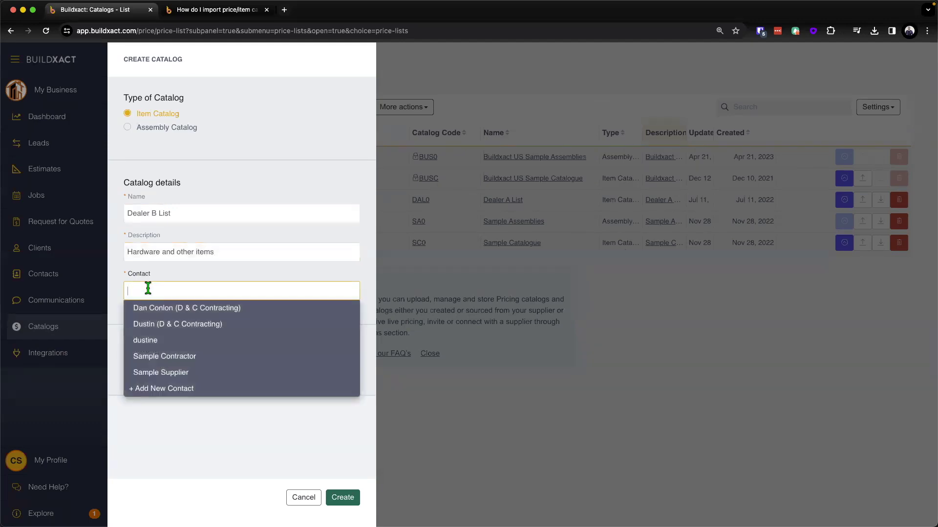
pyautogui.click(172, 380)
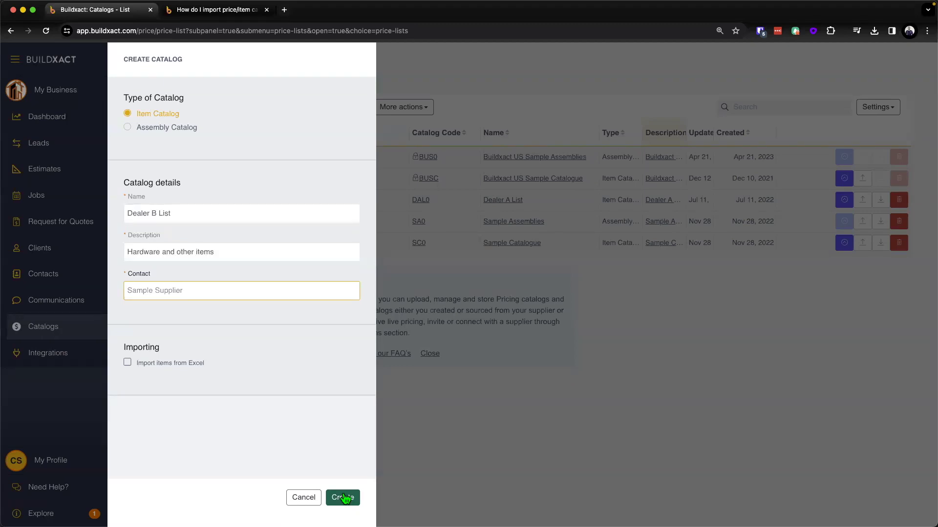
# Enable Import items from Excel, create the catalog, and bring up the price list spreadsheet
pyautogui.click(153, 367)
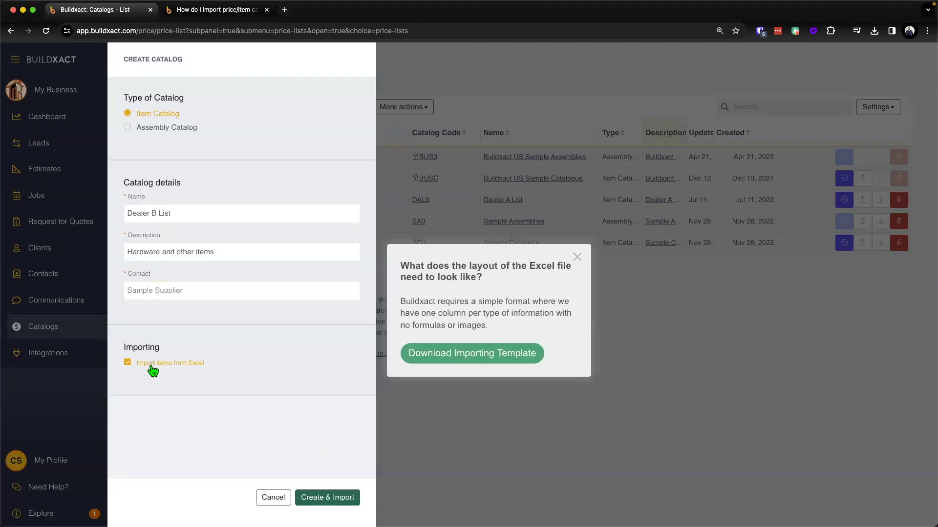
pyautogui.click(578, 257)
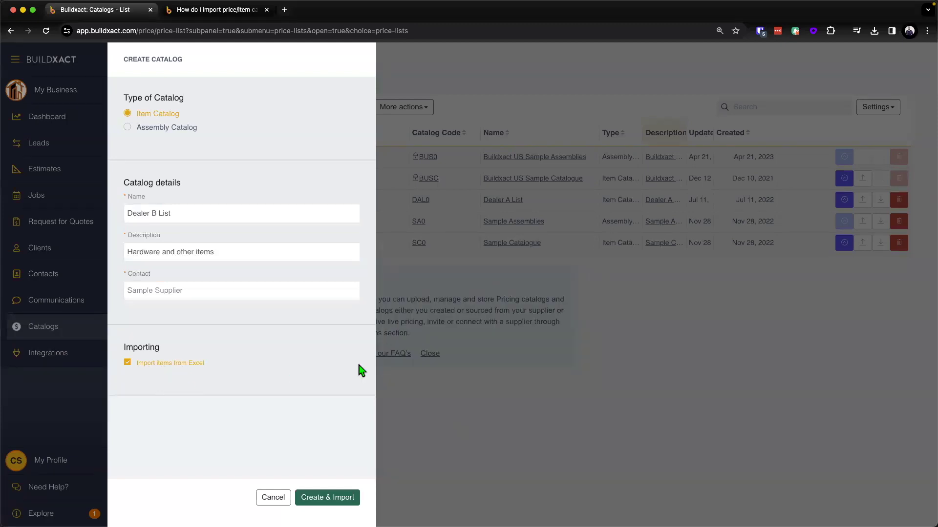
pyautogui.click(327, 498)
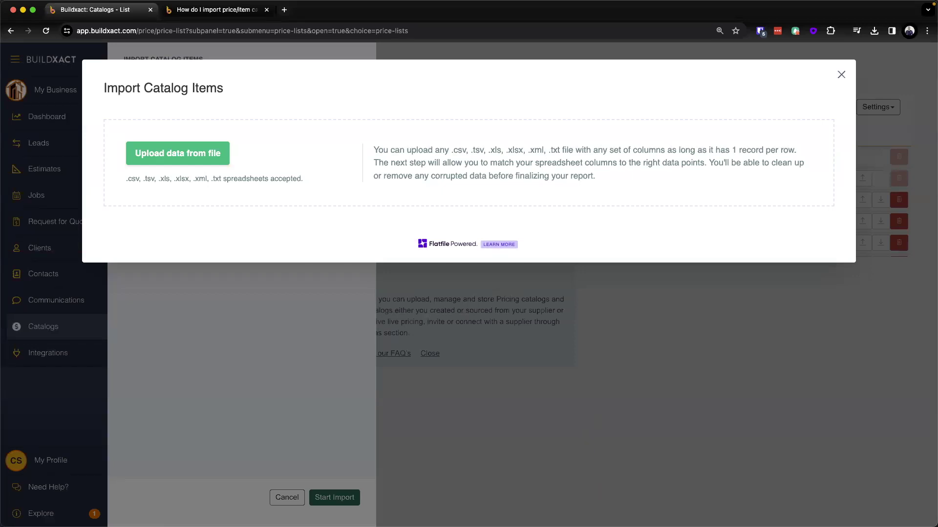
pyautogui.press('super+Tab')
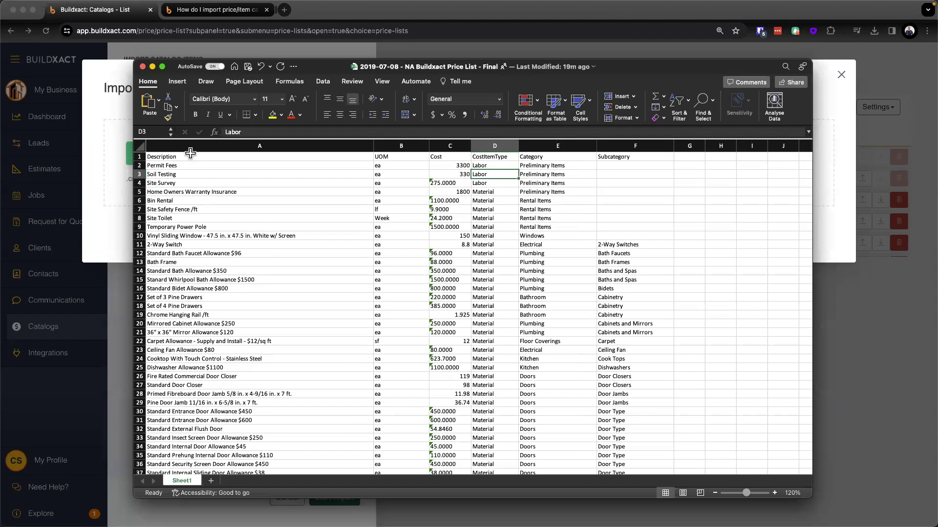
# Highlight the Description, Cost, CostItemType, Category and Subcategory columns for review
pyautogui.click(195, 146)
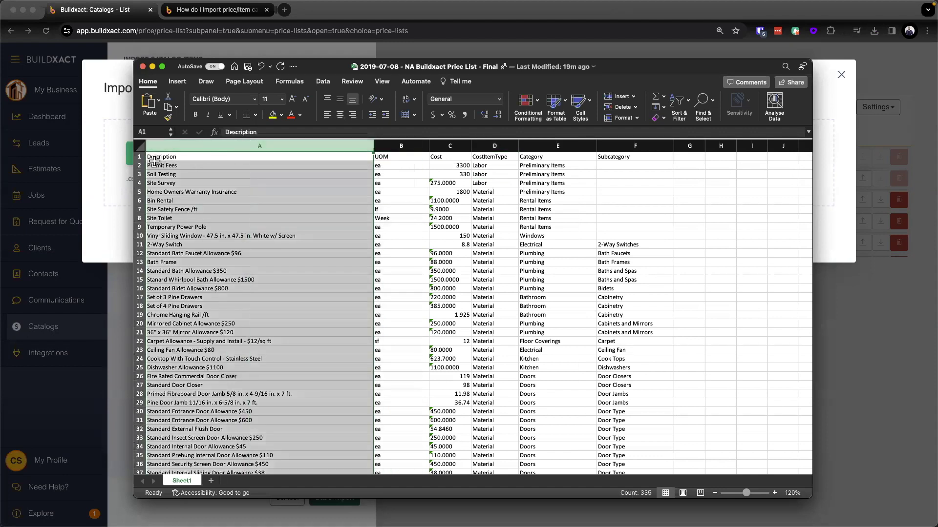
pyautogui.moveTo(202, 165); pyautogui.dragTo(255, 357)
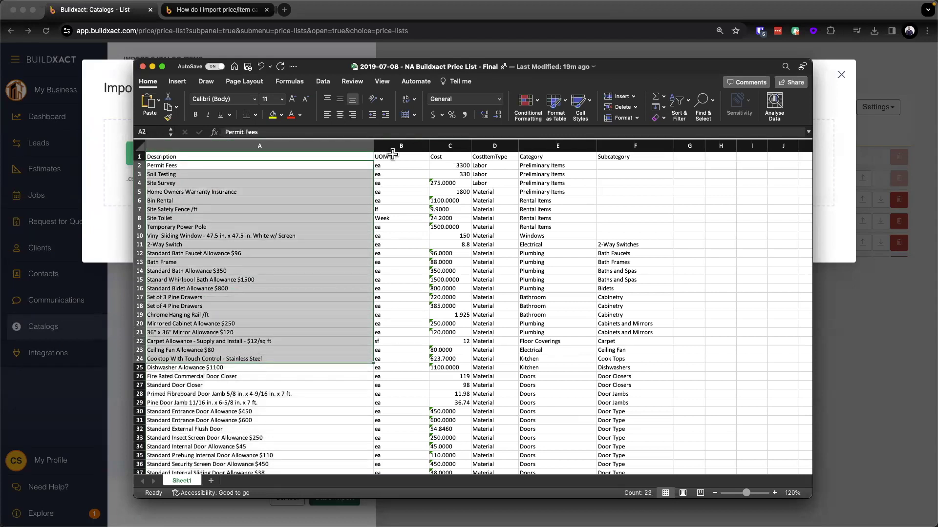
pyautogui.moveTo(393, 154); pyautogui.dragTo(398, 227)
pyautogui.moveTo(442, 156); pyautogui.dragTo(449, 219)
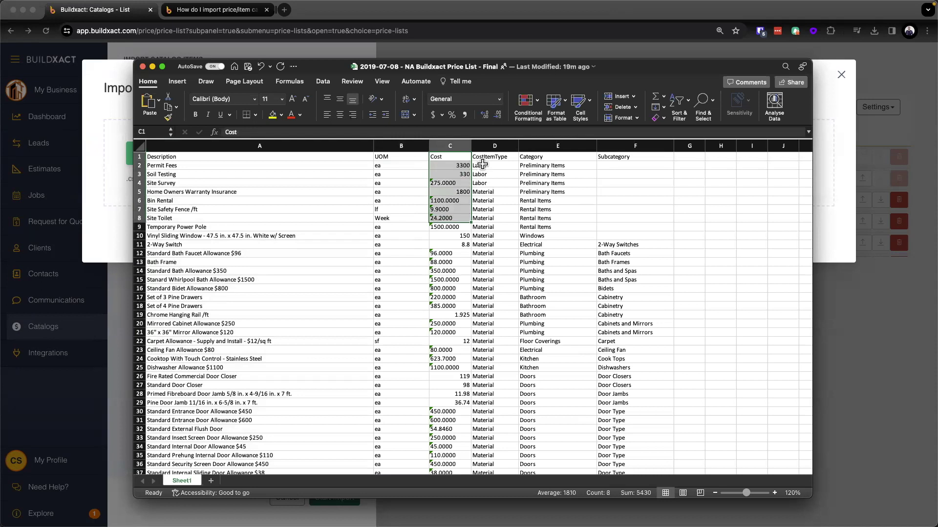
pyautogui.moveTo(483, 157); pyautogui.dragTo(486, 210)
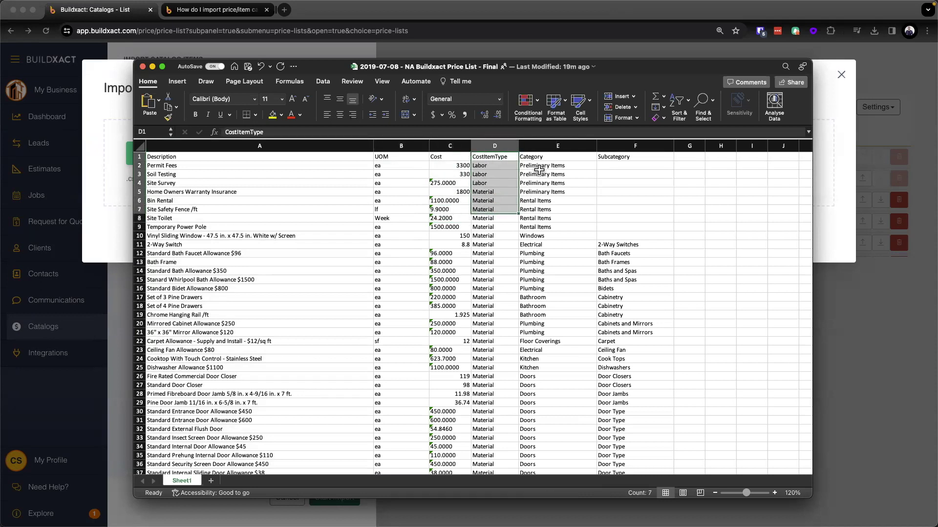
pyautogui.click(547, 146)
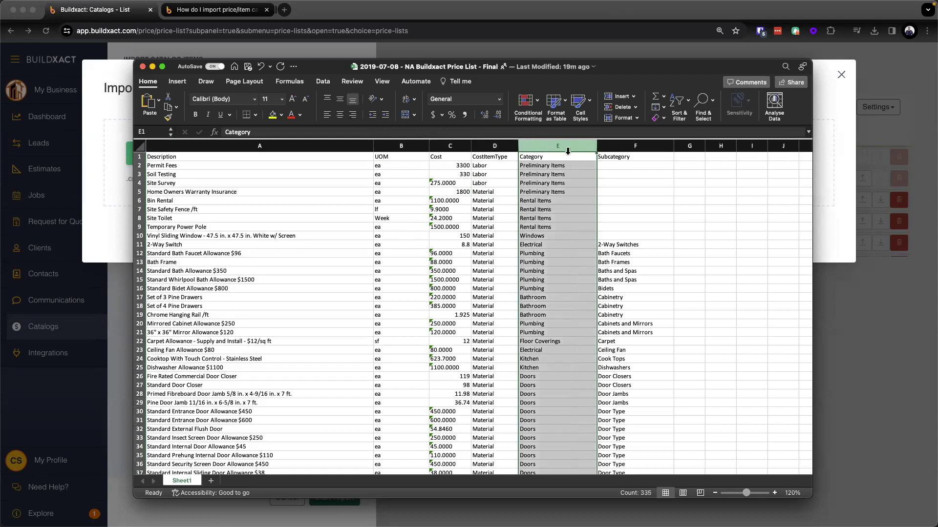
pyautogui.click(624, 147)
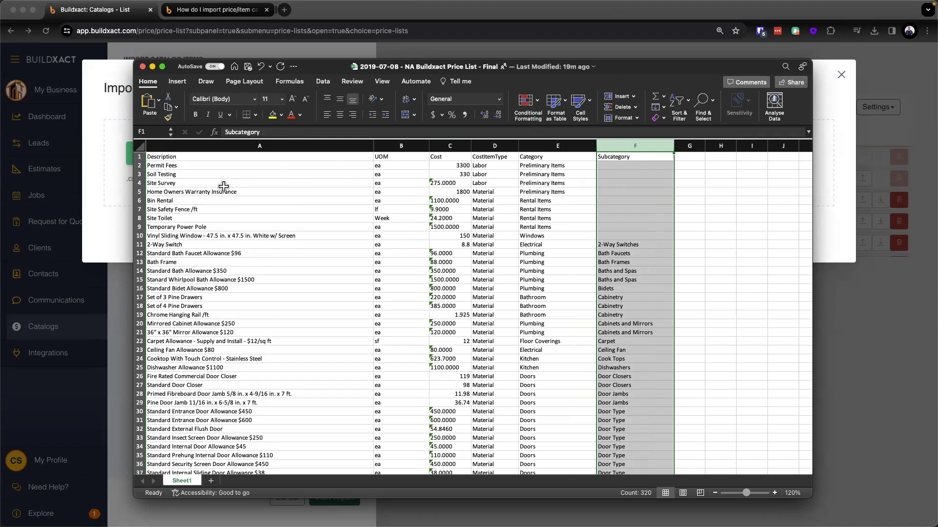
# Commit the Soil Testing cost in C3 and close the saved workbook
pyautogui.click(467, 174)
pyautogui.scroll(-1, 467, 174)
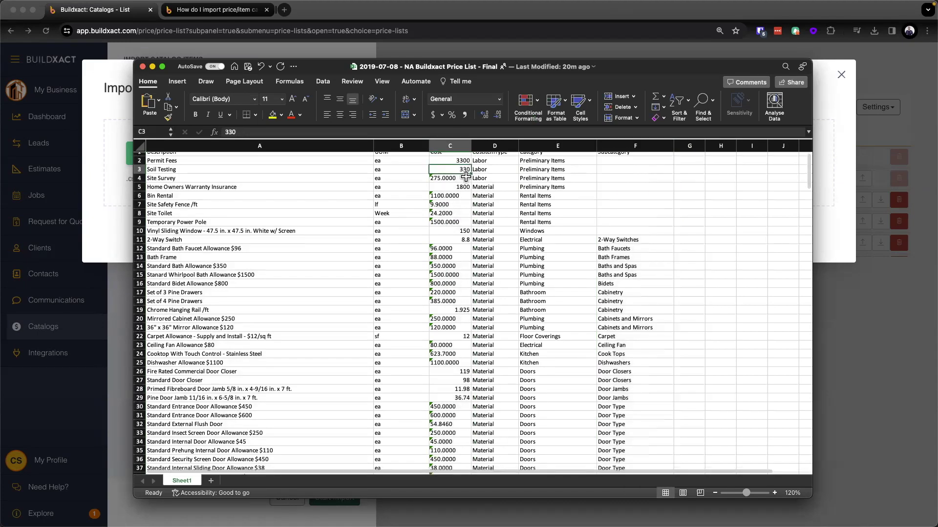
pyautogui.click(233, 132)
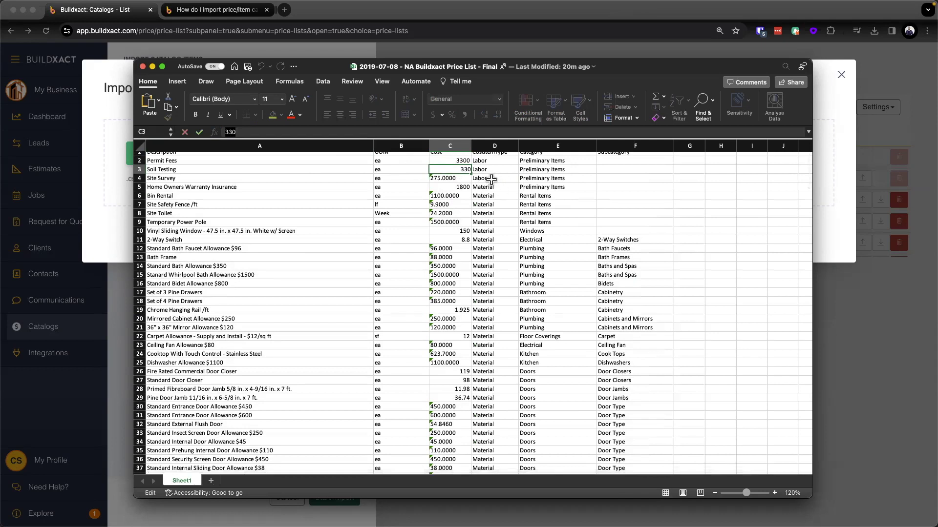
pyautogui.click(468, 180)
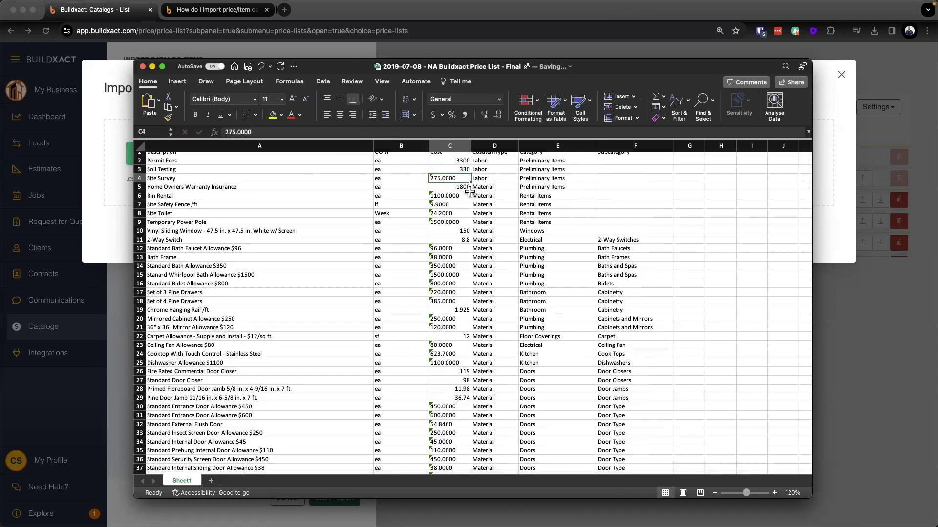
pyautogui.scroll(1, 469, 192)
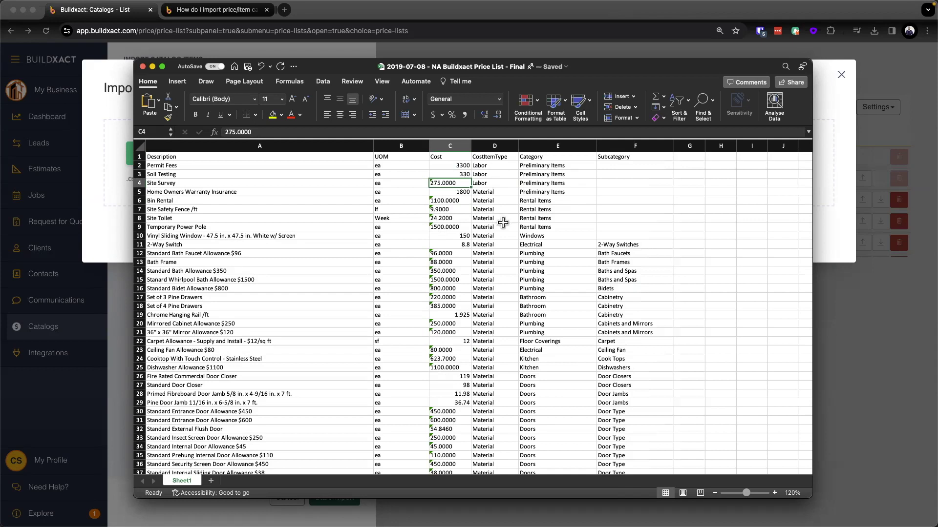
pyautogui.click(143, 66)
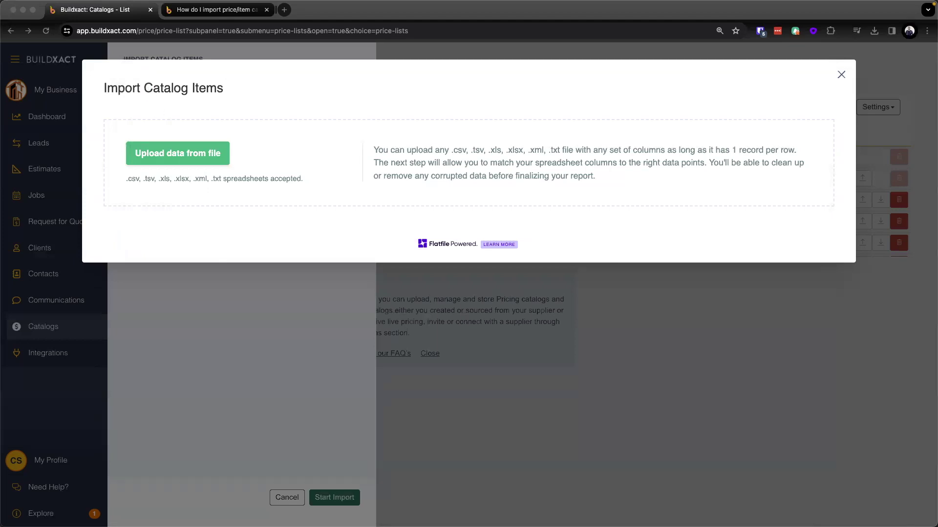
# Drop the NA Buildxact Price List file into the import, choose Sheet1 and continue
pyautogui.moveTo(532, 333); pyautogui.dragTo(379, 205)
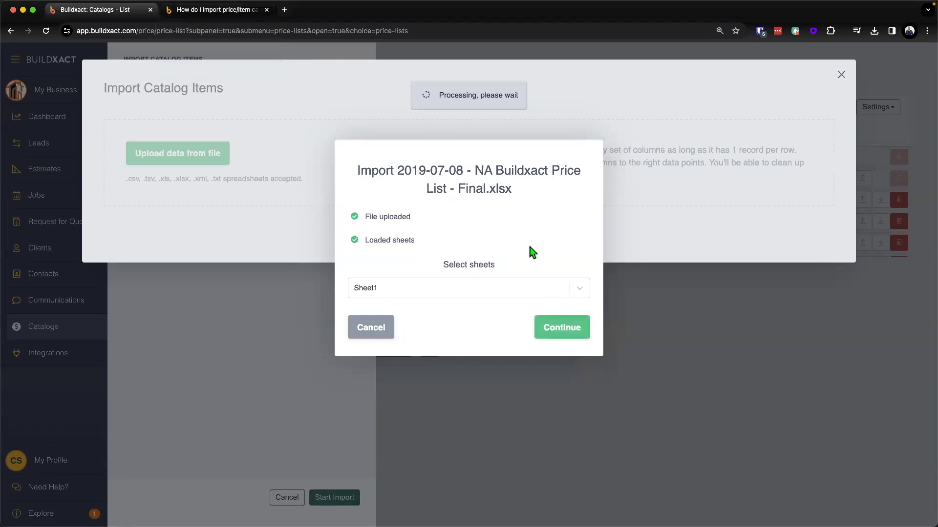
pyautogui.click(357, 293)
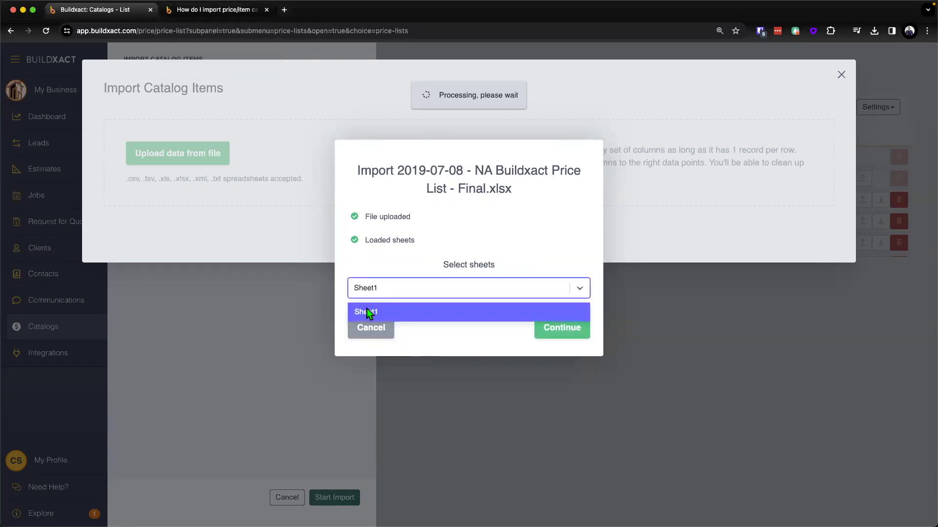
pyautogui.click(367, 311)
pyautogui.click(572, 330)
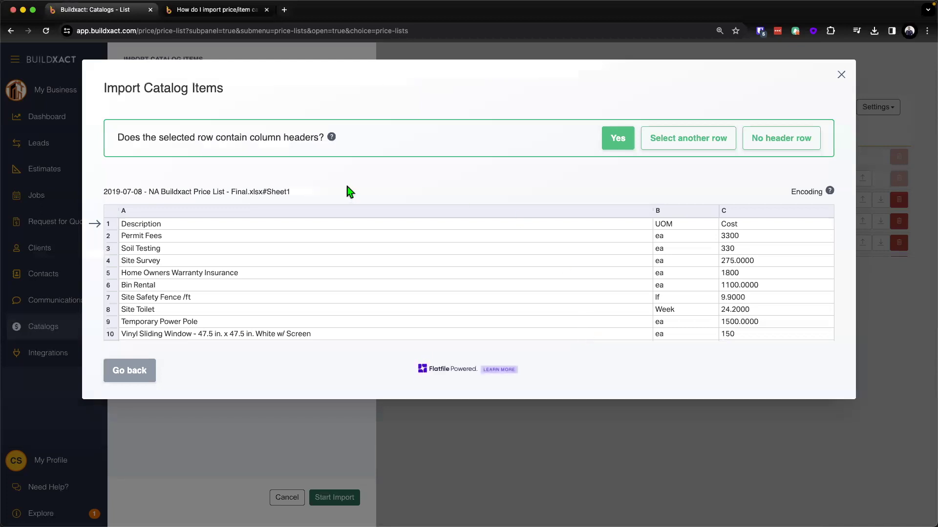
pyautogui.moveTo(116, 137); pyautogui.dragTo(324, 139)
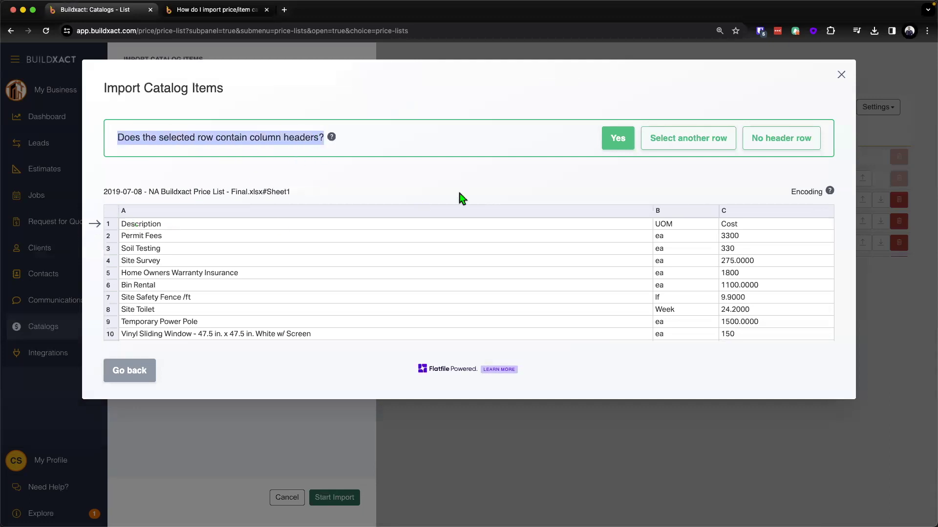
# Confirm row 1 holds column headers and keep column A mapped to Description
pyautogui.click(617, 139)
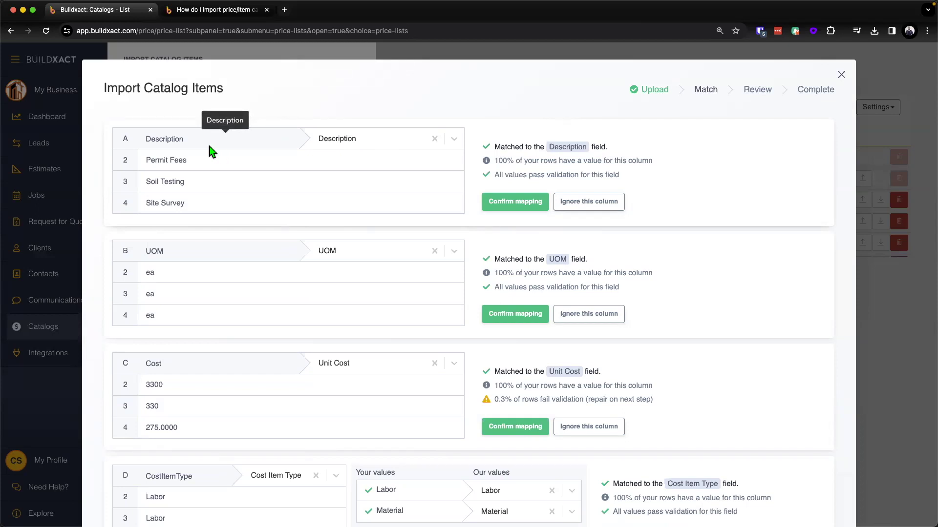
pyautogui.moveTo(123, 140); pyautogui.dragTo(184, 140)
pyautogui.click(336, 141)
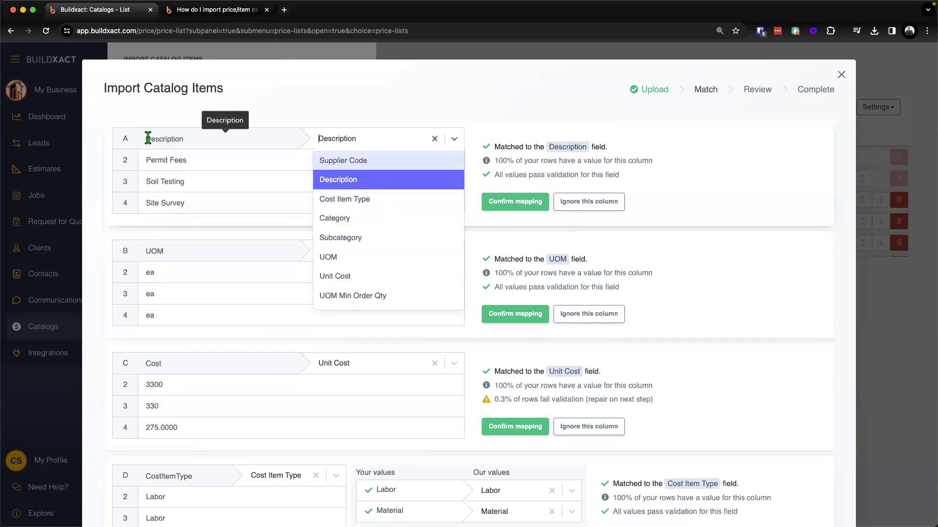
pyautogui.click(347, 179)
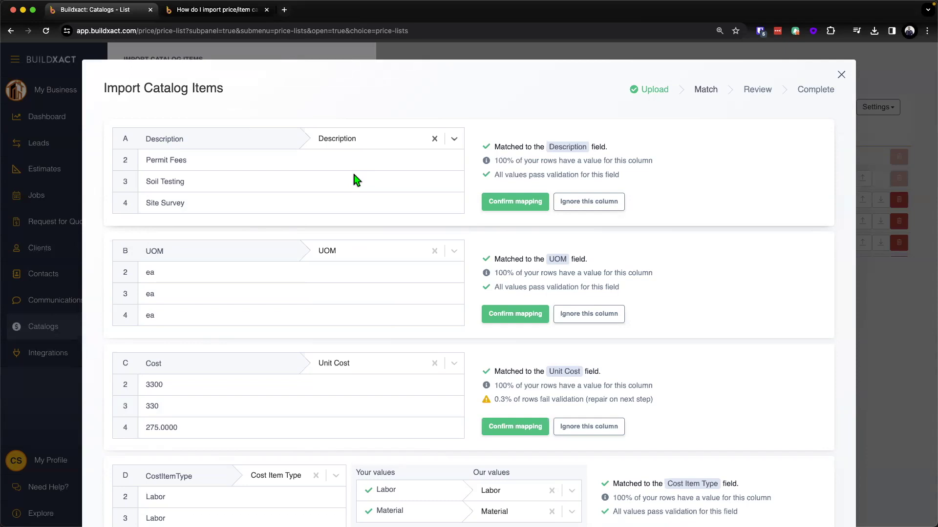
# Recheck column A's field options, reselect Description, and note all its values pass validation
pyautogui.click(335, 142)
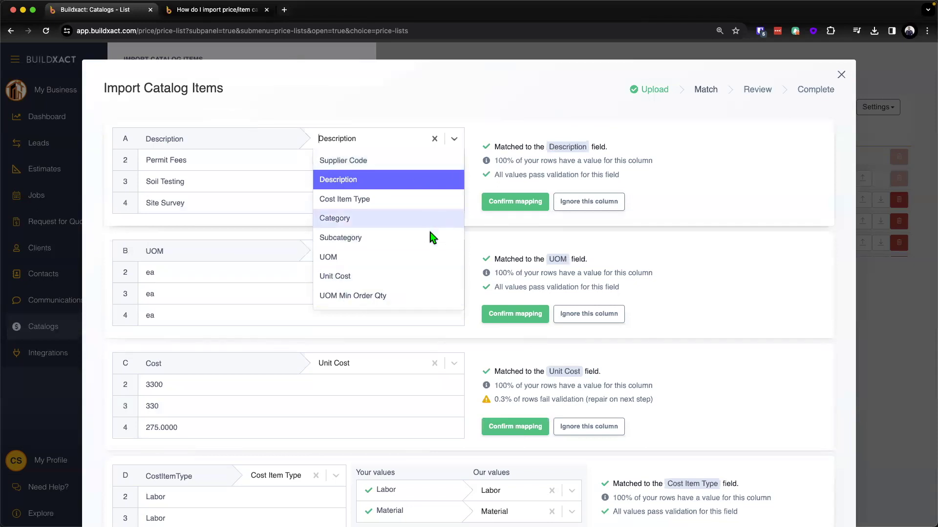
pyautogui.scroll(-5, 417, 251)
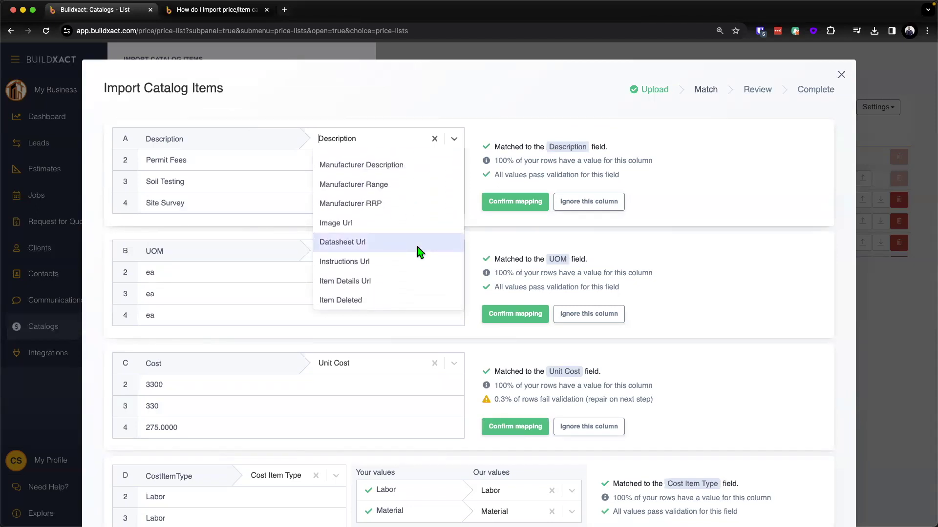
pyautogui.scroll(5, 418, 251)
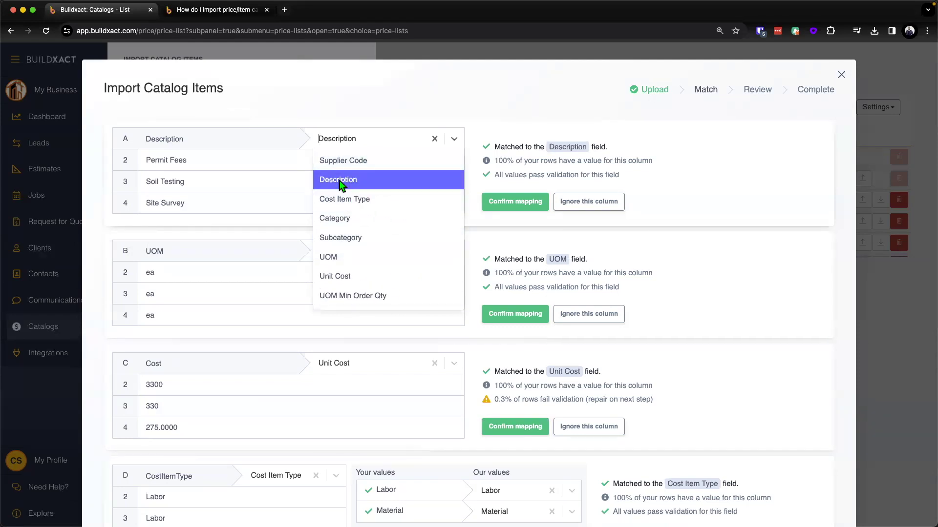
pyautogui.scroll(-3, 394, 258)
pyautogui.scroll(3, 394, 257)
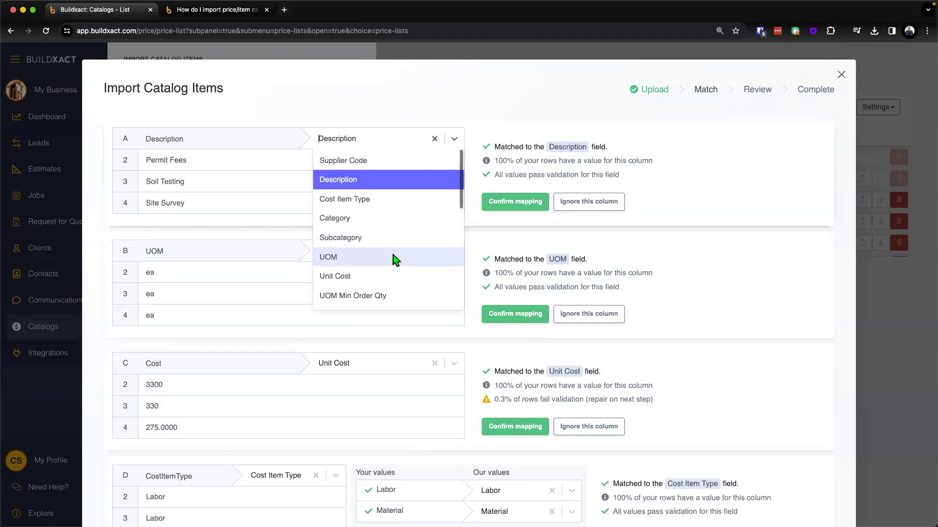
pyautogui.click(356, 179)
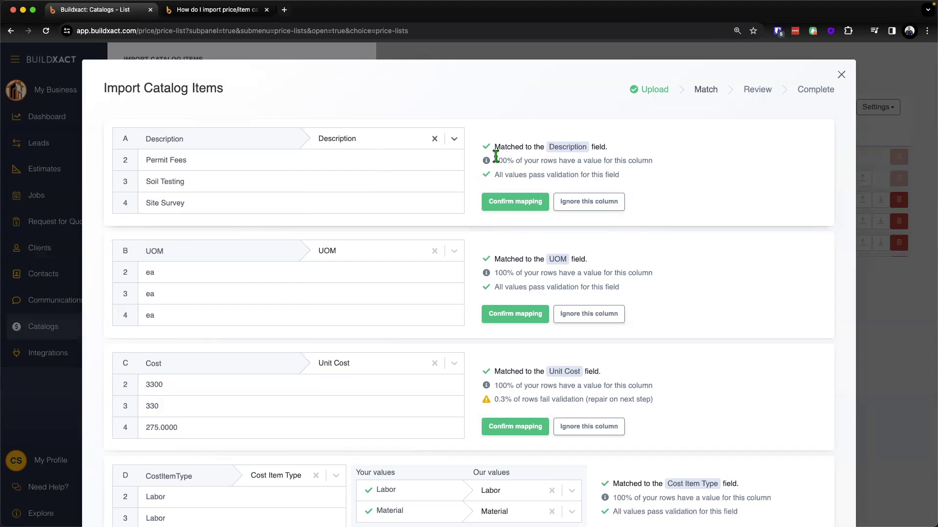
pyautogui.moveTo(494, 160); pyautogui.dragTo(654, 161)
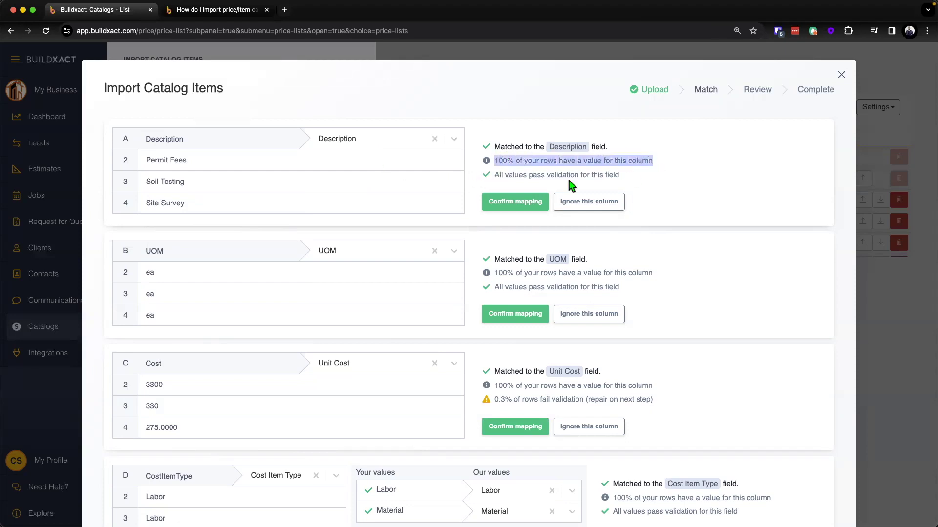
pyautogui.moveTo(487, 181); pyautogui.dragTo(629, 182)
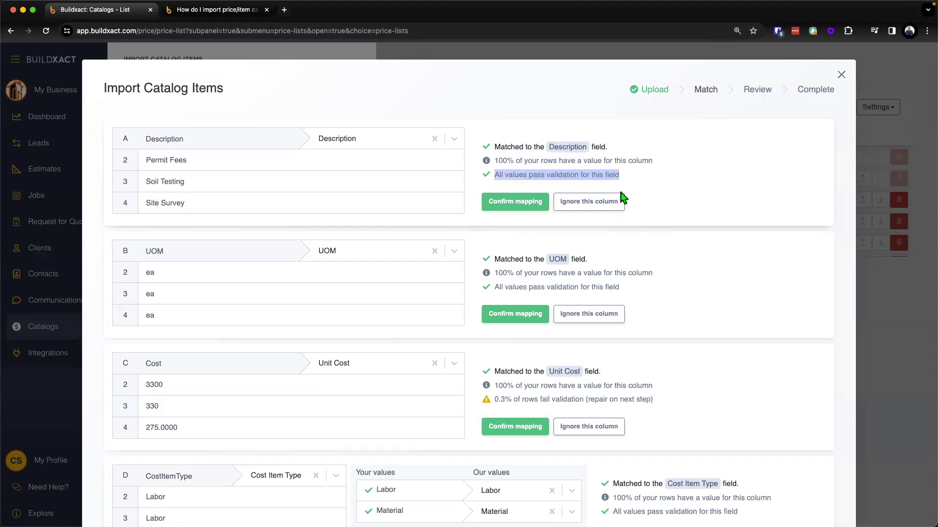
# Confirm the Description, UOM, Cost, CostItemType, Category and Subcategory mappings, then proceed to Review
pyautogui.click(524, 209)
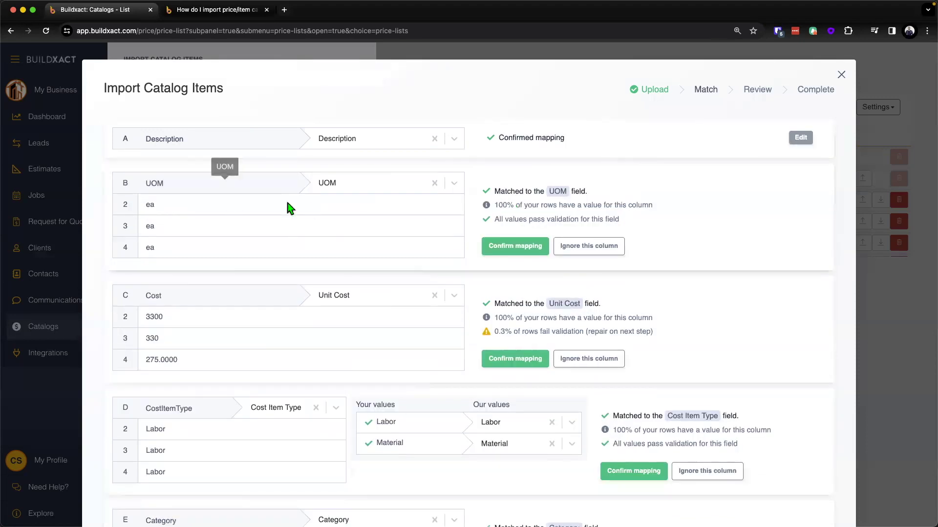
pyautogui.click(536, 247)
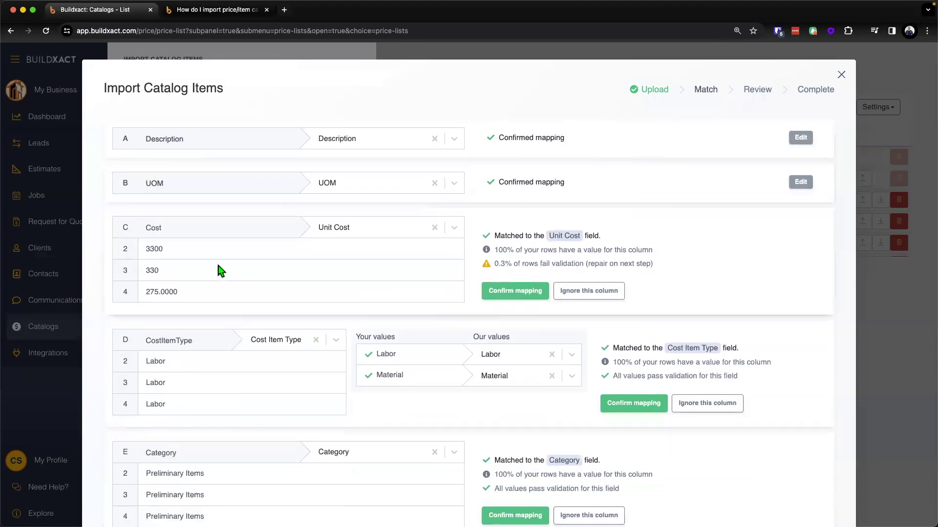
pyautogui.moveTo(498, 264); pyautogui.dragTo(656, 272)
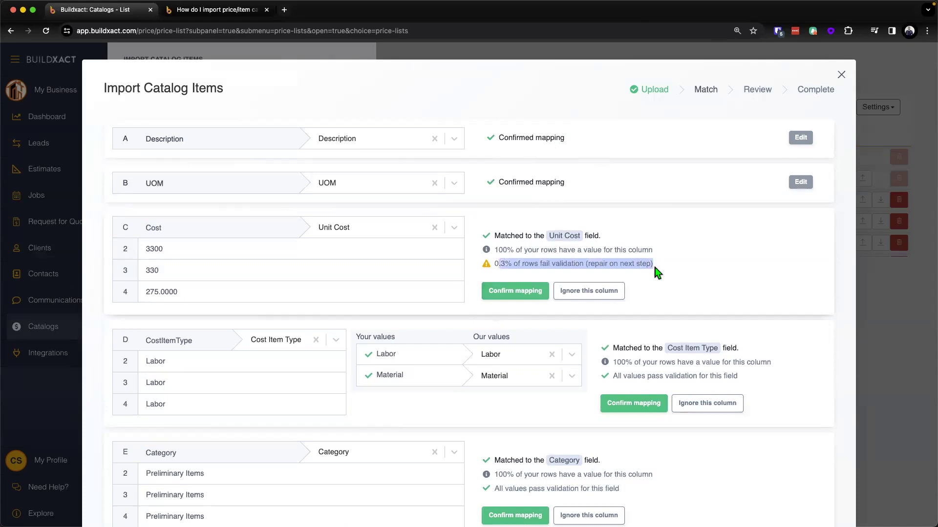
pyautogui.click(595, 263)
pyautogui.moveTo(584, 264); pyautogui.dragTo(662, 270)
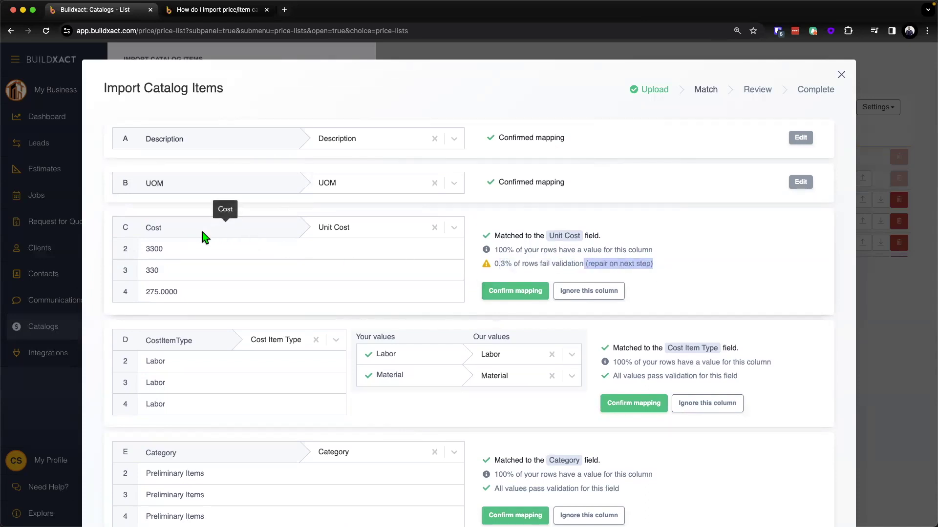
pyautogui.click(527, 291)
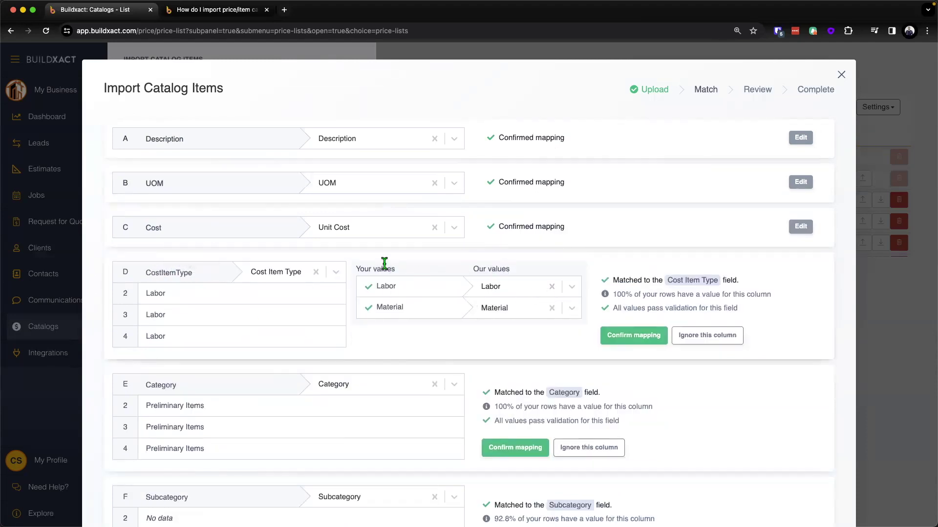
pyautogui.click(630, 335)
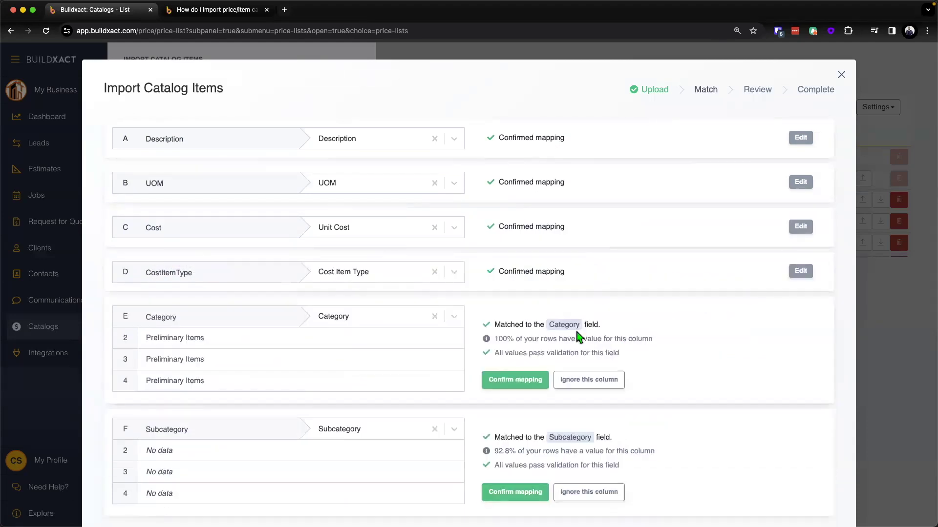
pyautogui.click(518, 381)
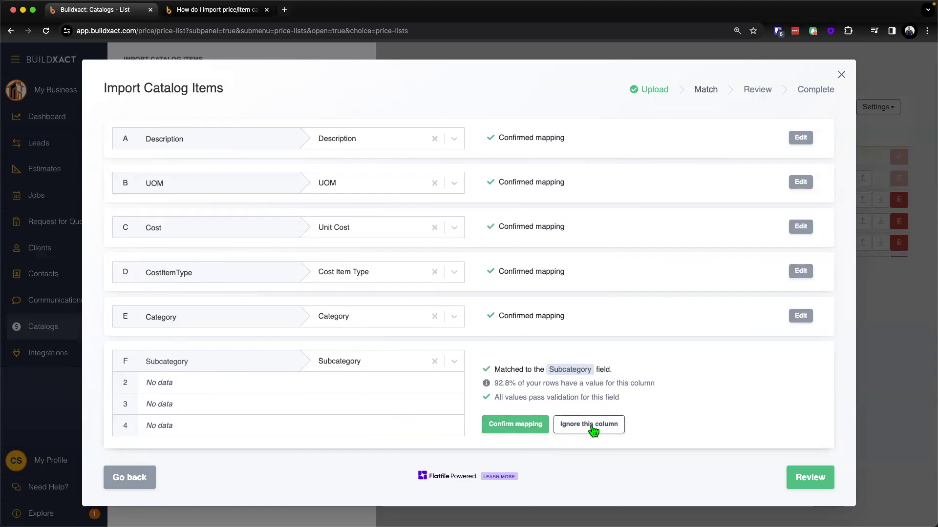
pyautogui.click(511, 425)
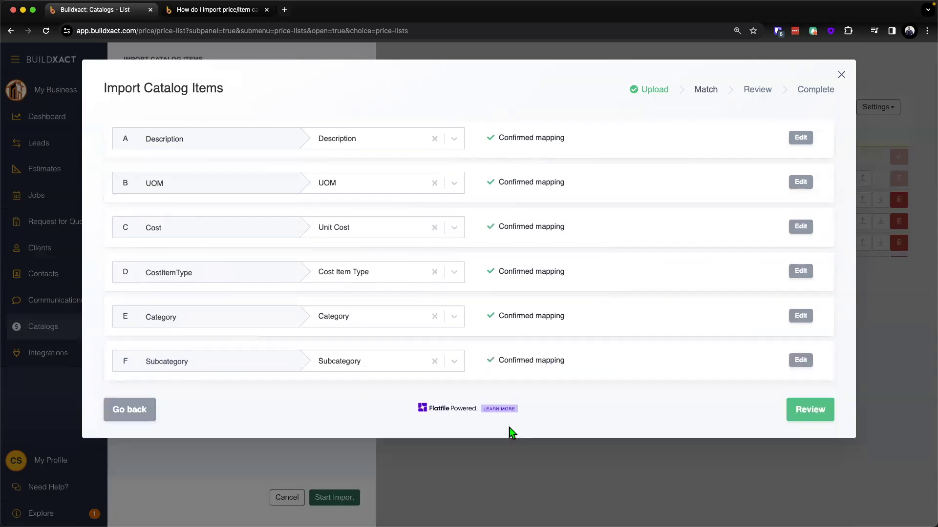
pyautogui.click(836, 409)
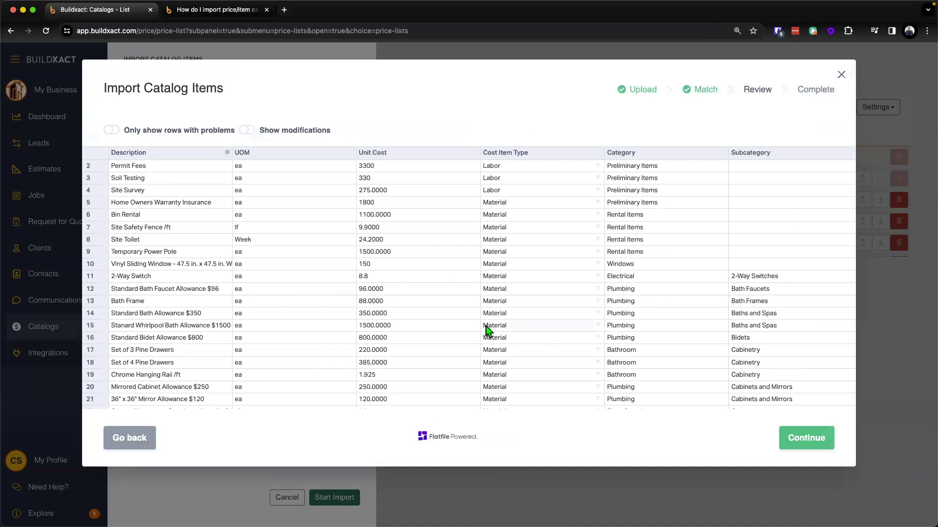
# Filter to problem rows and change row 168's invalid Unit Cost to 1.87
pyautogui.click(112, 130)
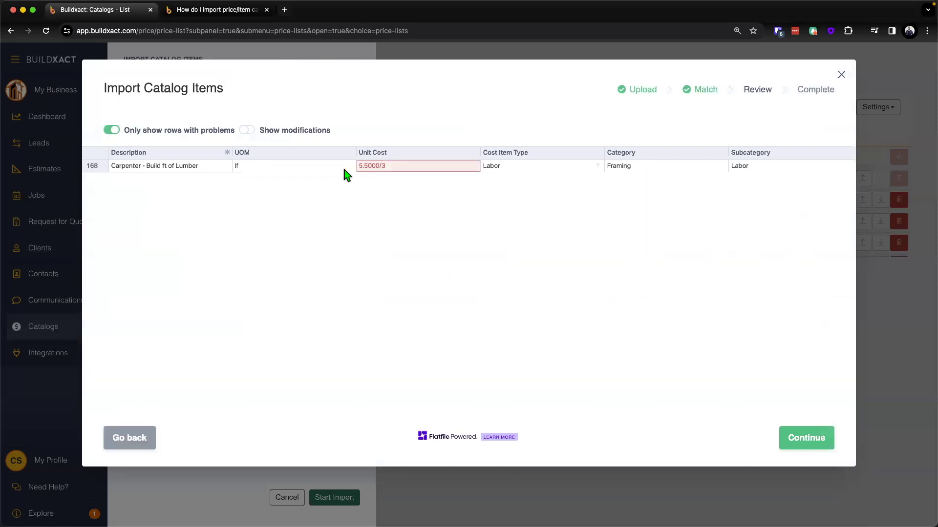
pyautogui.moveTo(390, 172)
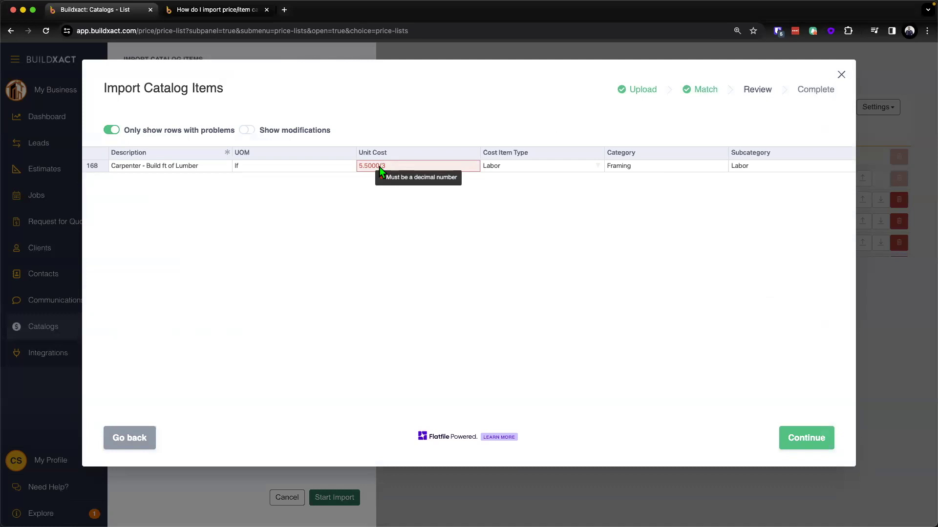
pyautogui.doubleClick(380, 166)
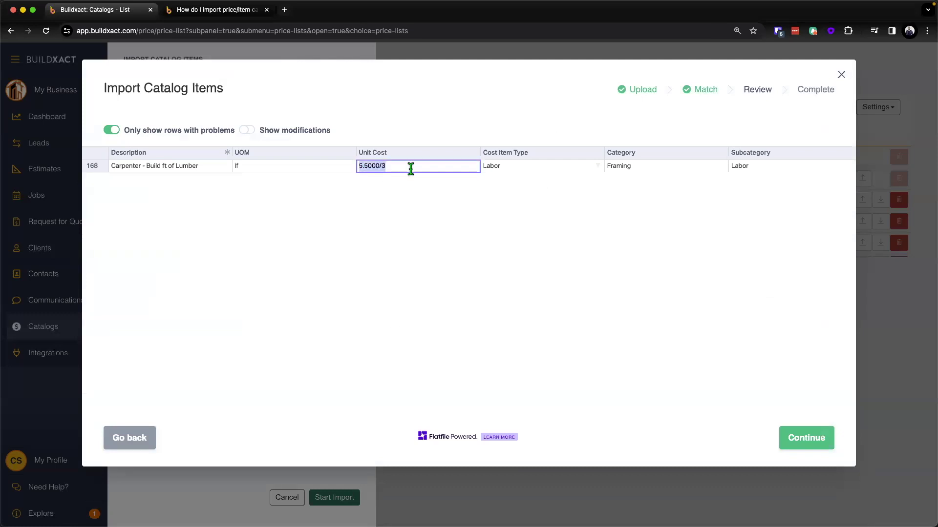
pyautogui.write('1.87')
# Submit the corrected import into Dealer B List to run in the background
pyautogui.click(813, 437)
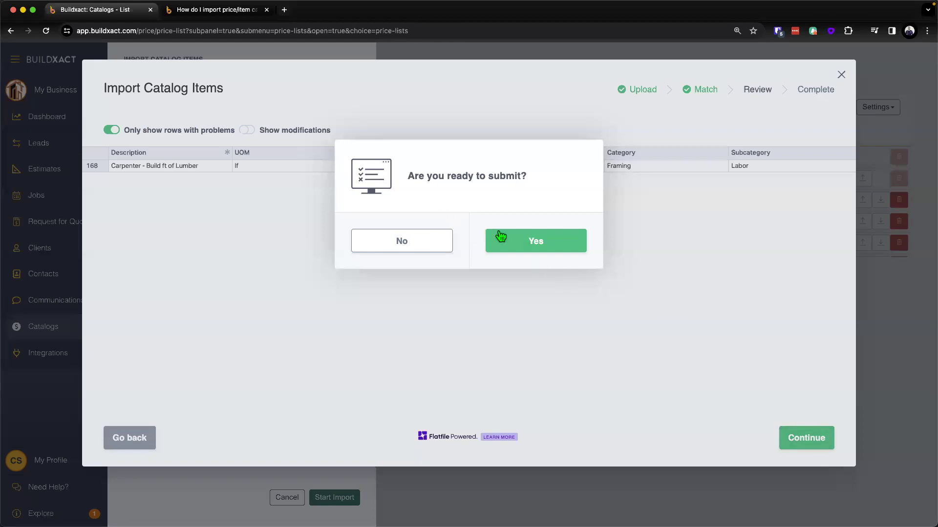
pyautogui.click(526, 241)
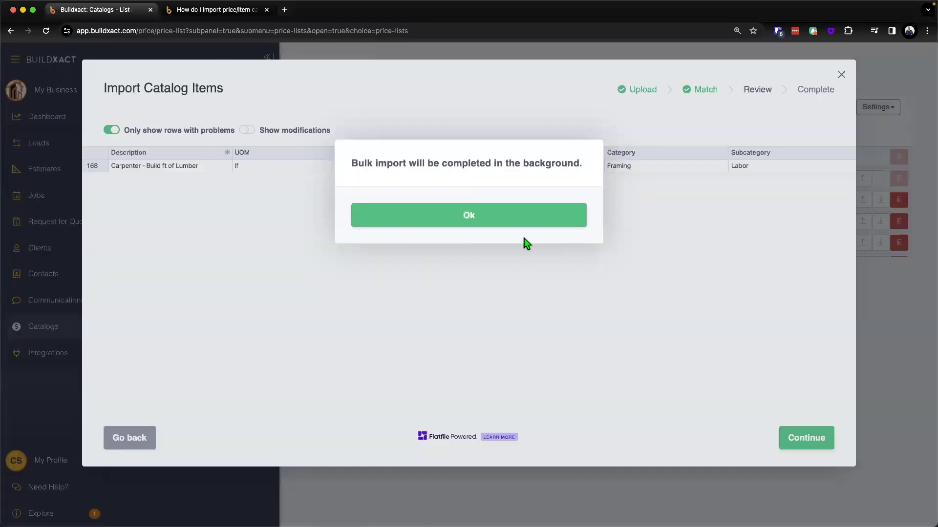
pyautogui.click(523, 223)
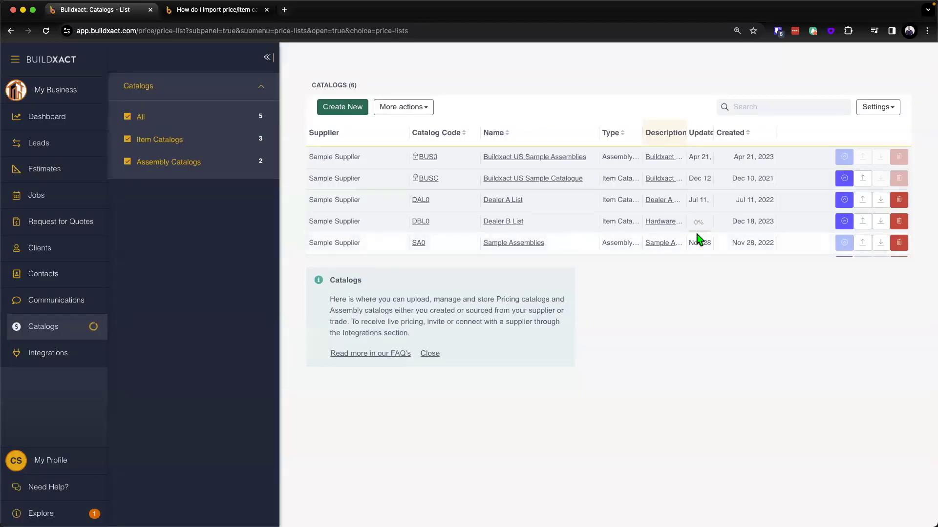
# Widen the Catalogs list's Updated column so full update dates show
pyautogui.moveTo(699, 230)
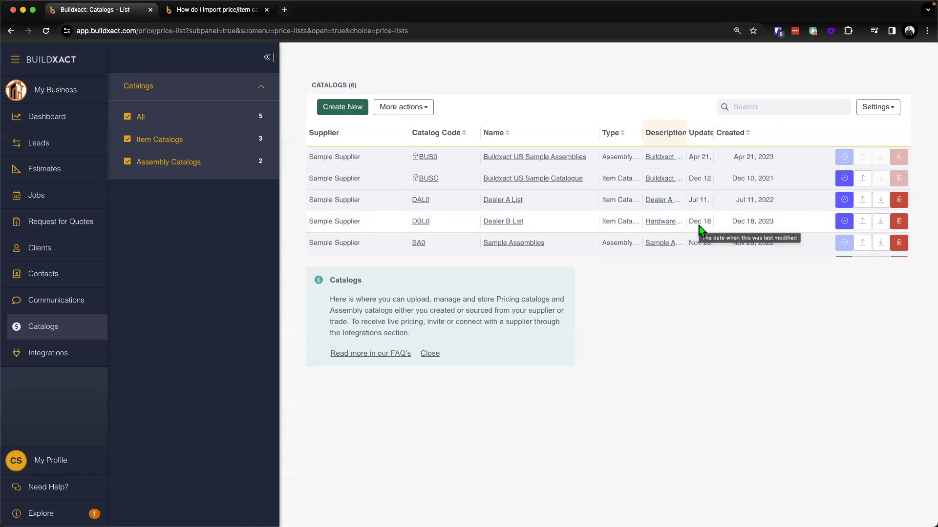
pyautogui.scroll(-1, 699, 224)
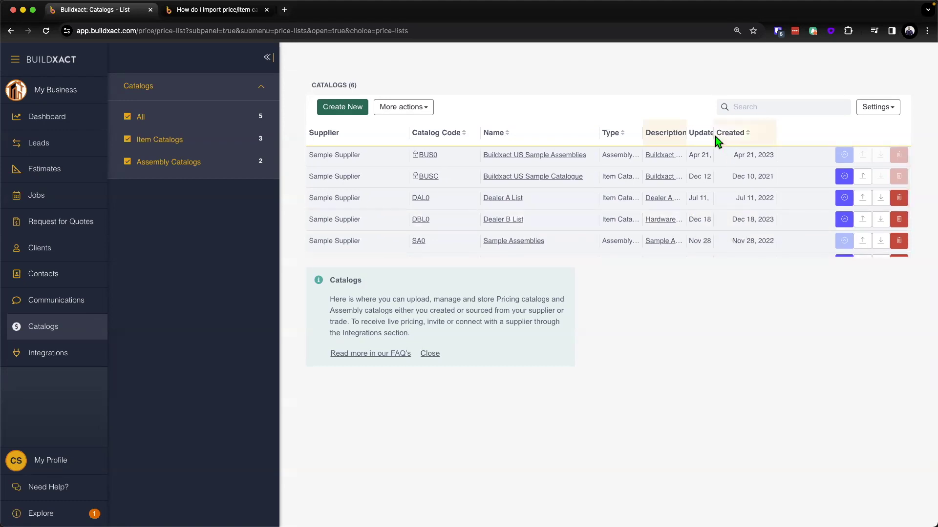
pyautogui.moveTo(711, 134); pyautogui.dragTo(724, 133)
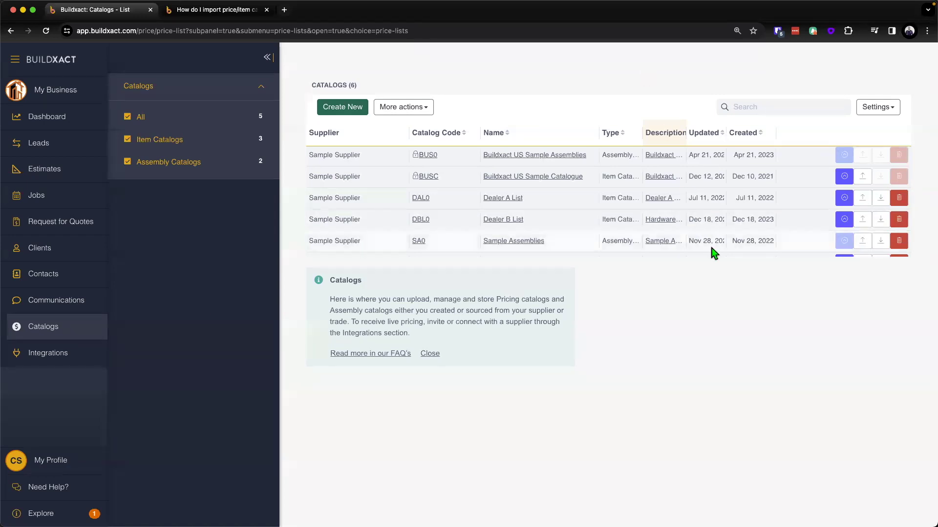
pyautogui.click(492, 223)
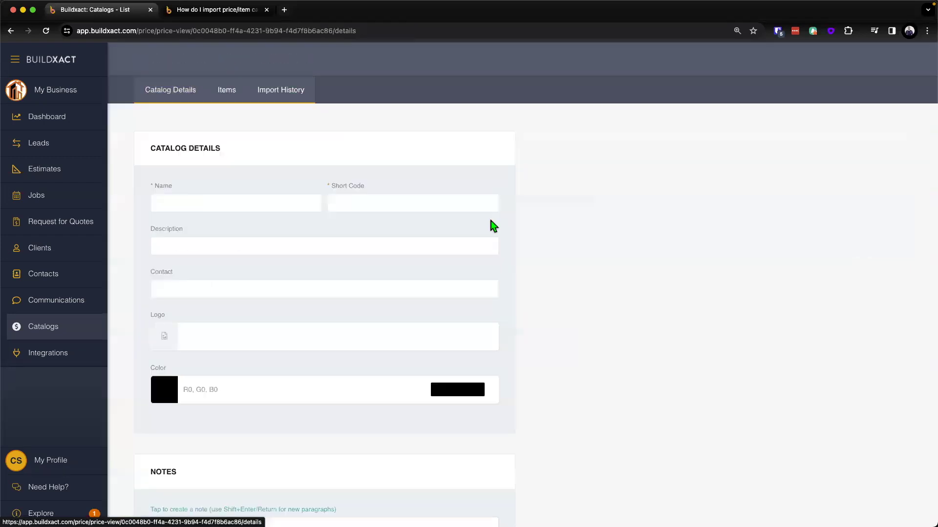
pyautogui.click(226, 92)
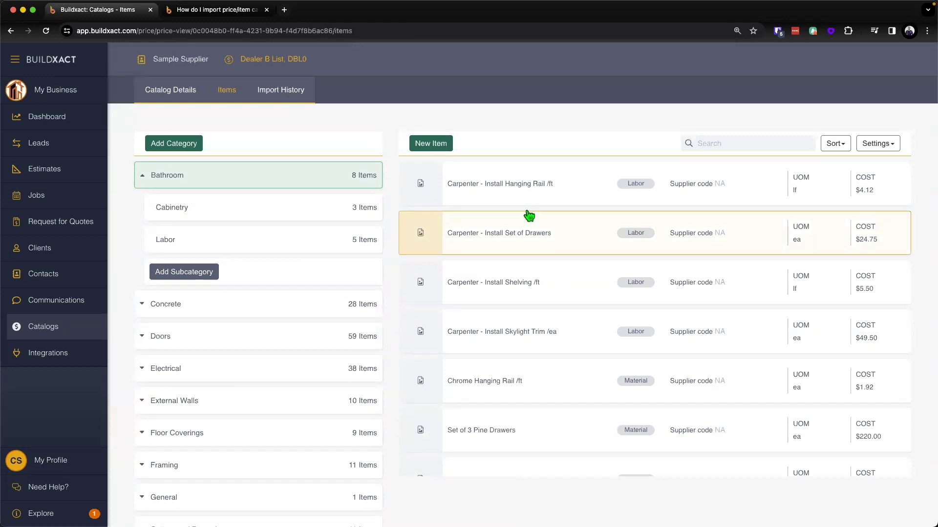
pyautogui.click(537, 284)
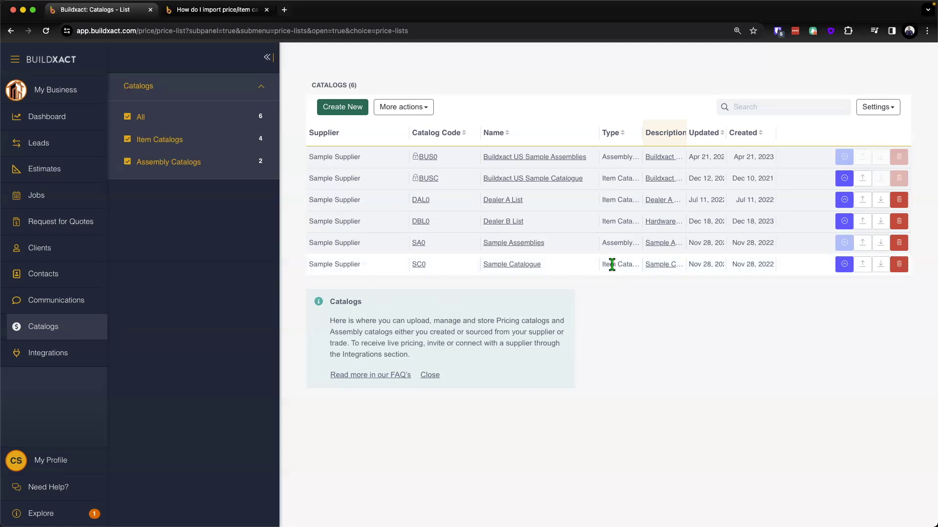
pyautogui.click(845, 221)
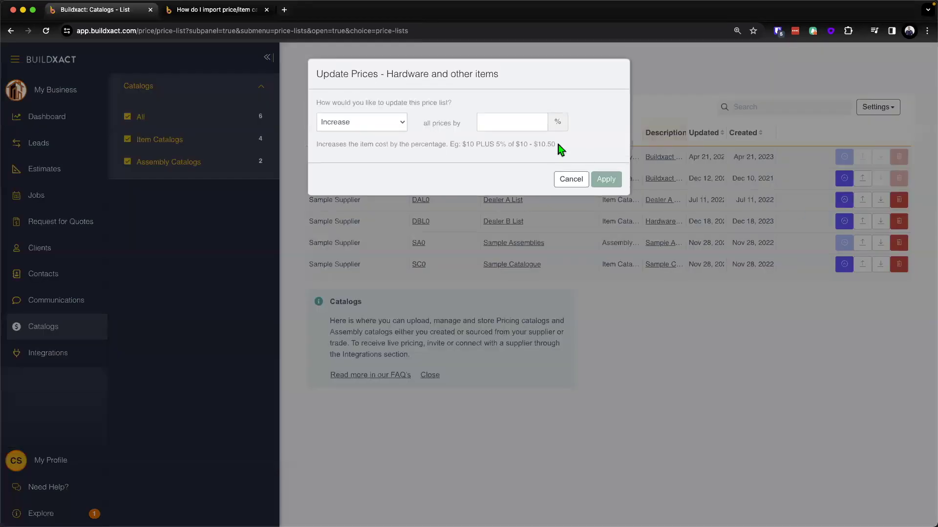
pyautogui.moveTo(421, 129); pyautogui.dragTo(482, 125)
pyautogui.click(485, 124)
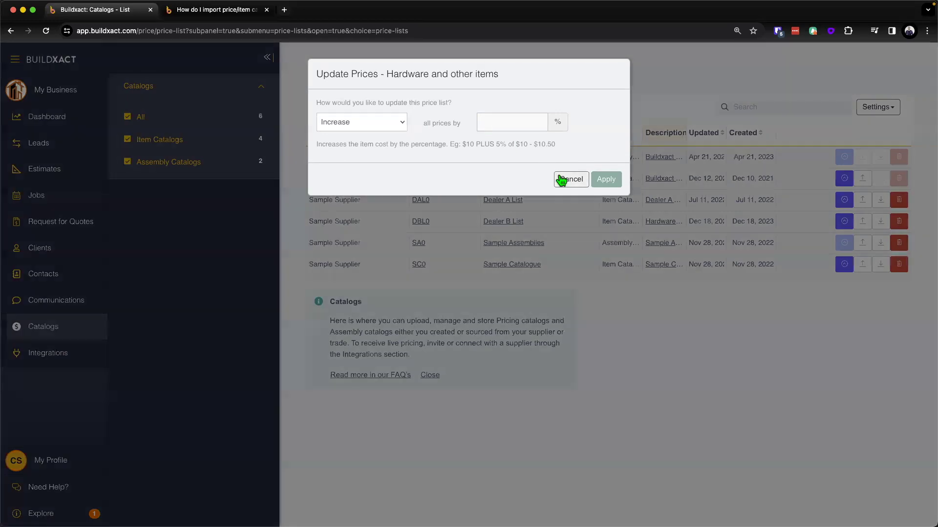
pyautogui.click(563, 179)
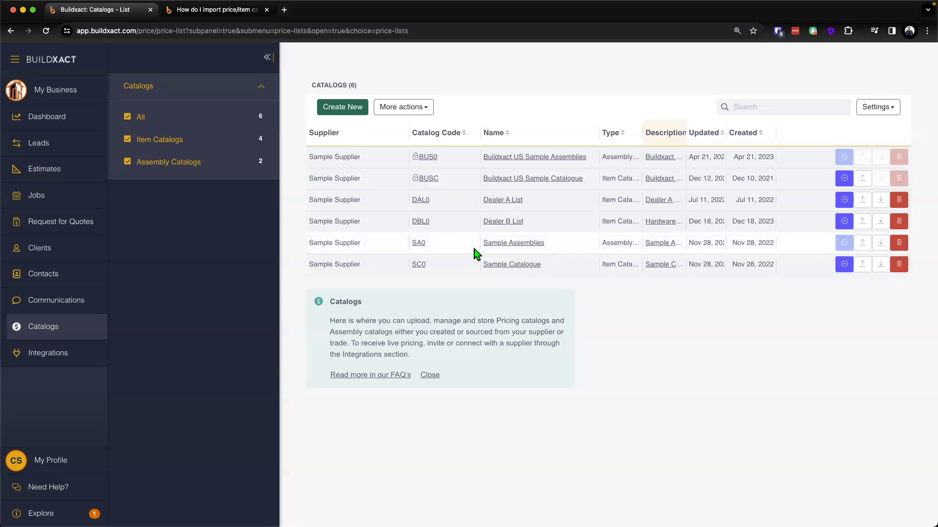
# Open Import Catalog Items for Dealer B List from its row's upload icon
pyautogui.click(862, 222)
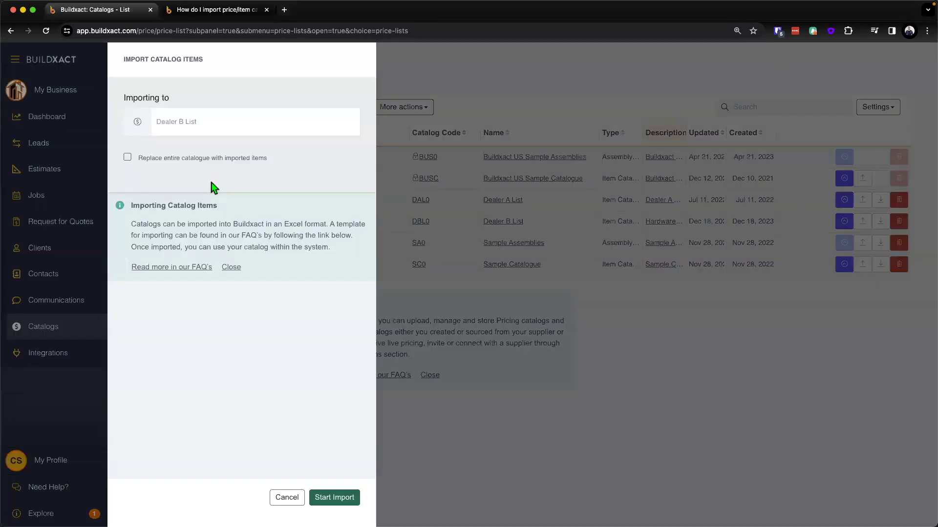